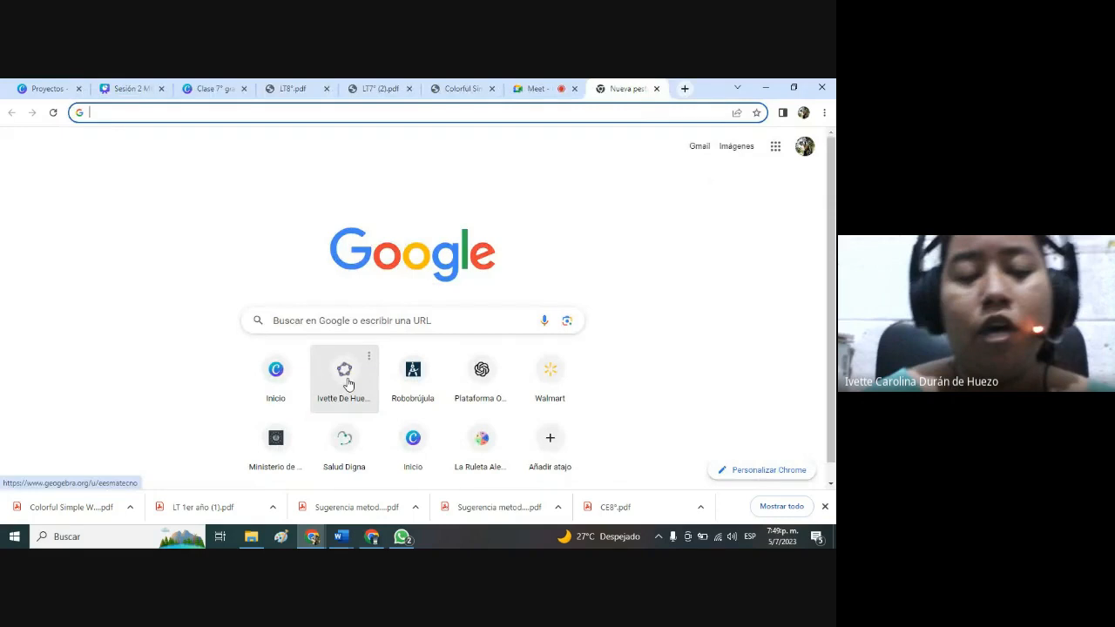
Open GeoGebra Clásico from the GeoGebra profile page and narrow the algebra view to a thin strip.
left_click(347, 383)
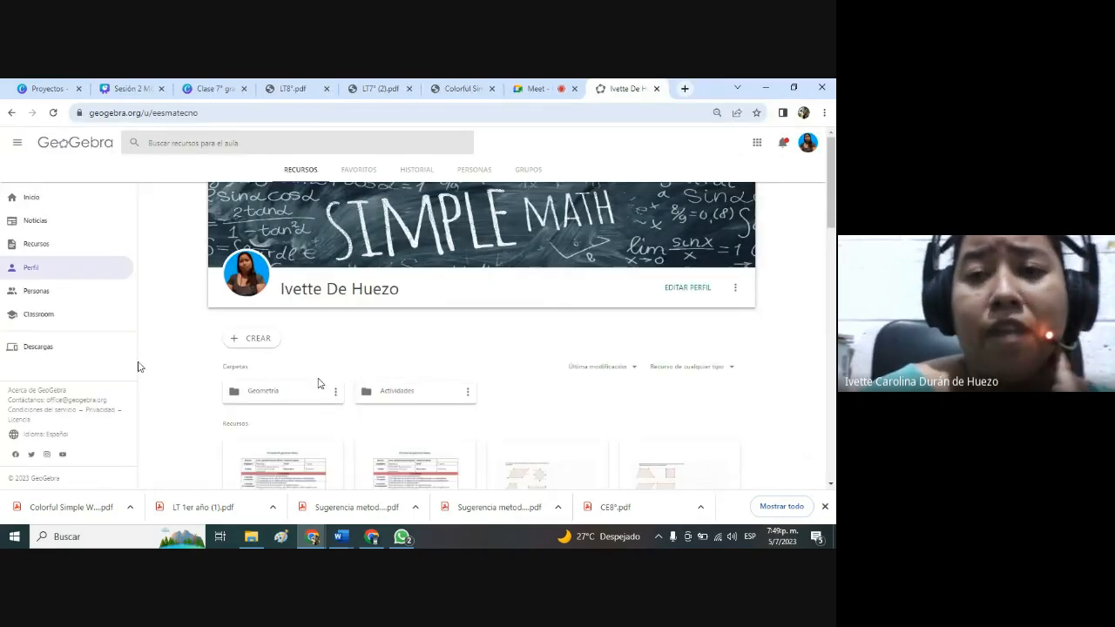
left_click(755, 141)
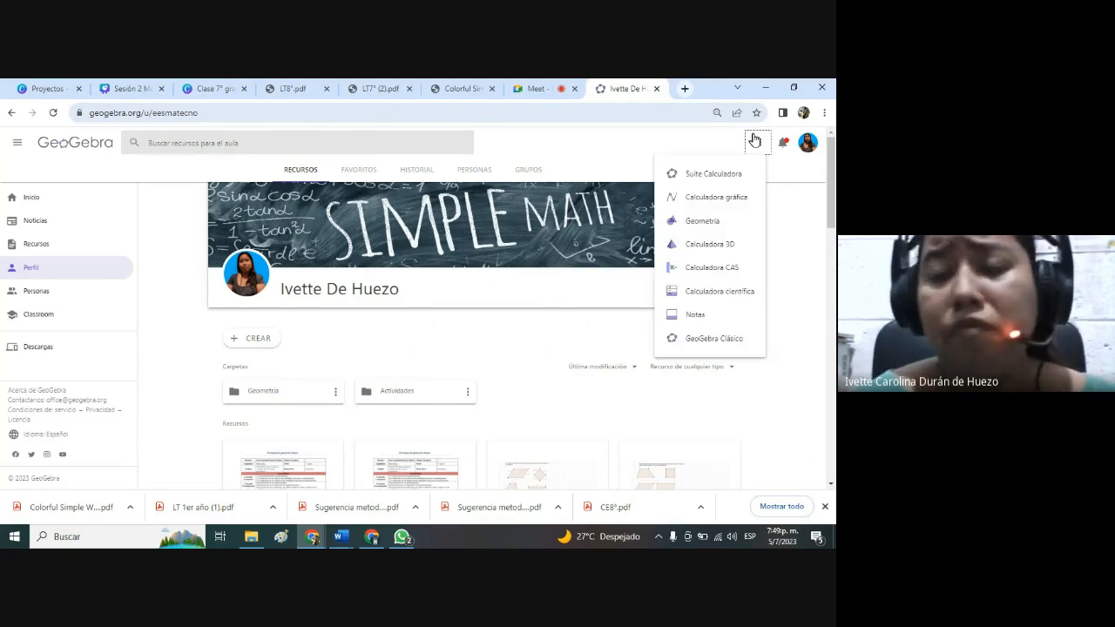
left_click(721, 338)
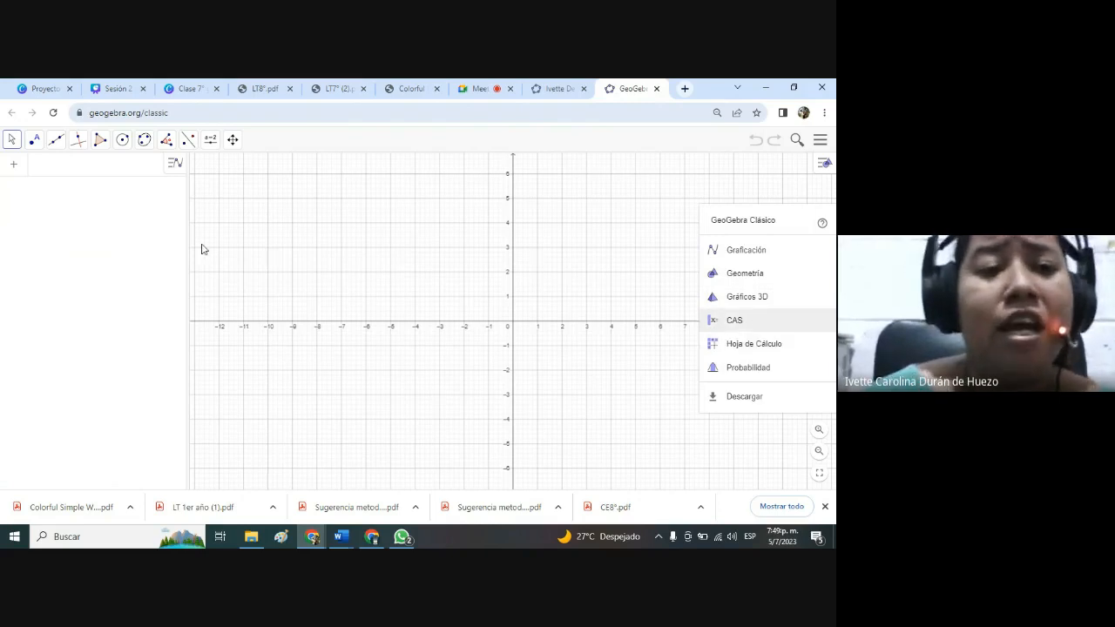
left_click_drag(187, 245, 60, 253)
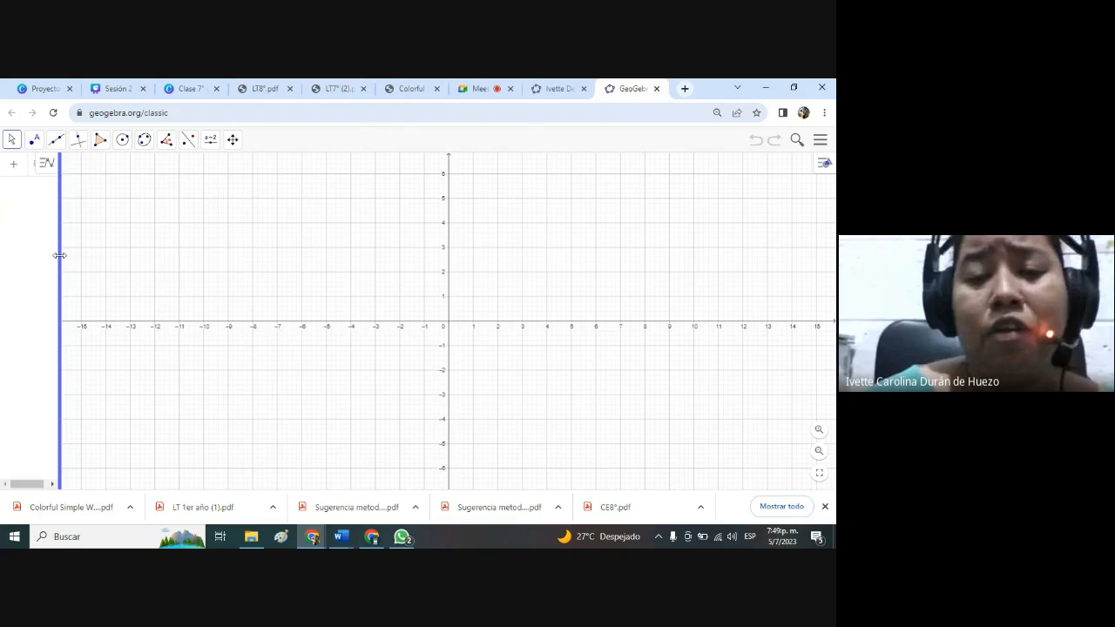
left_click_drag(59, 255, 26, 257)
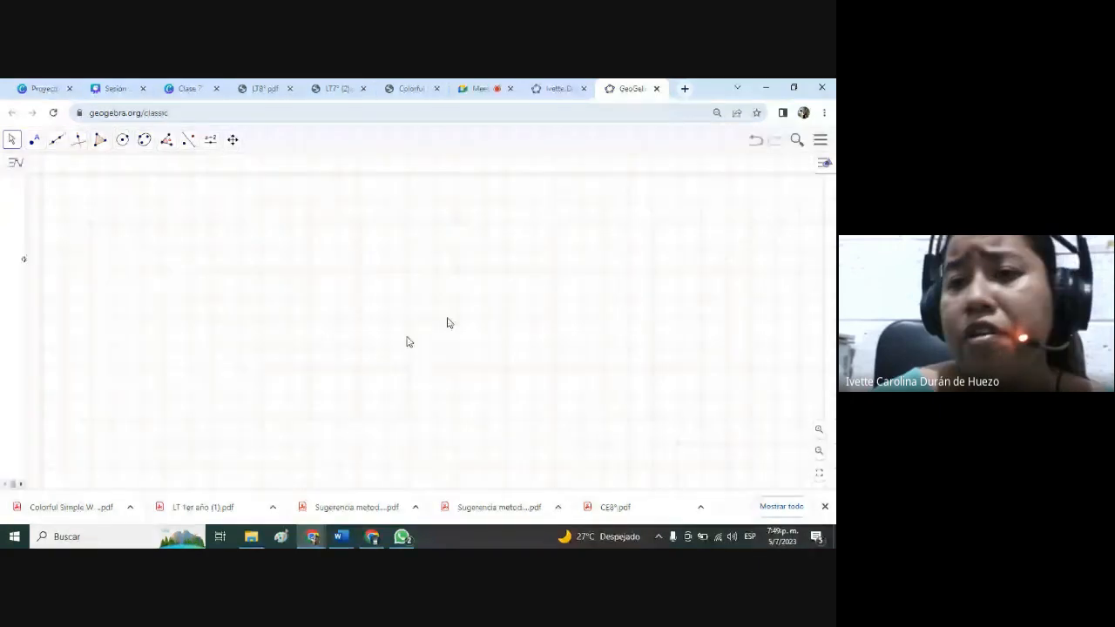
Set the graphics view's grid color to blue in its grid settings and close the settings.
left_click(819, 139)
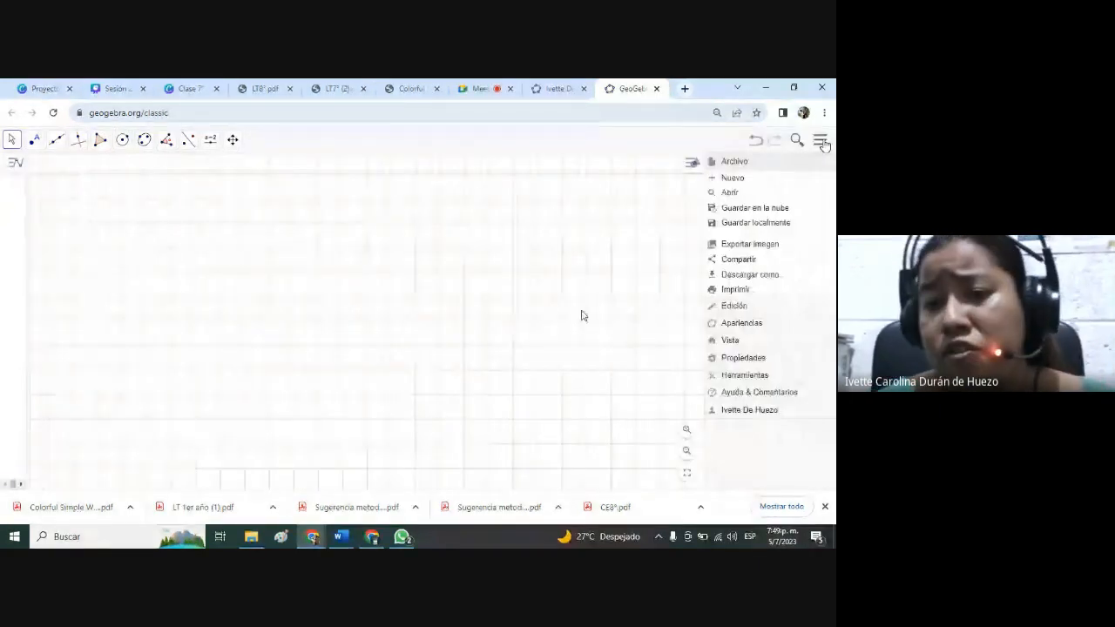
right_click(556, 223)
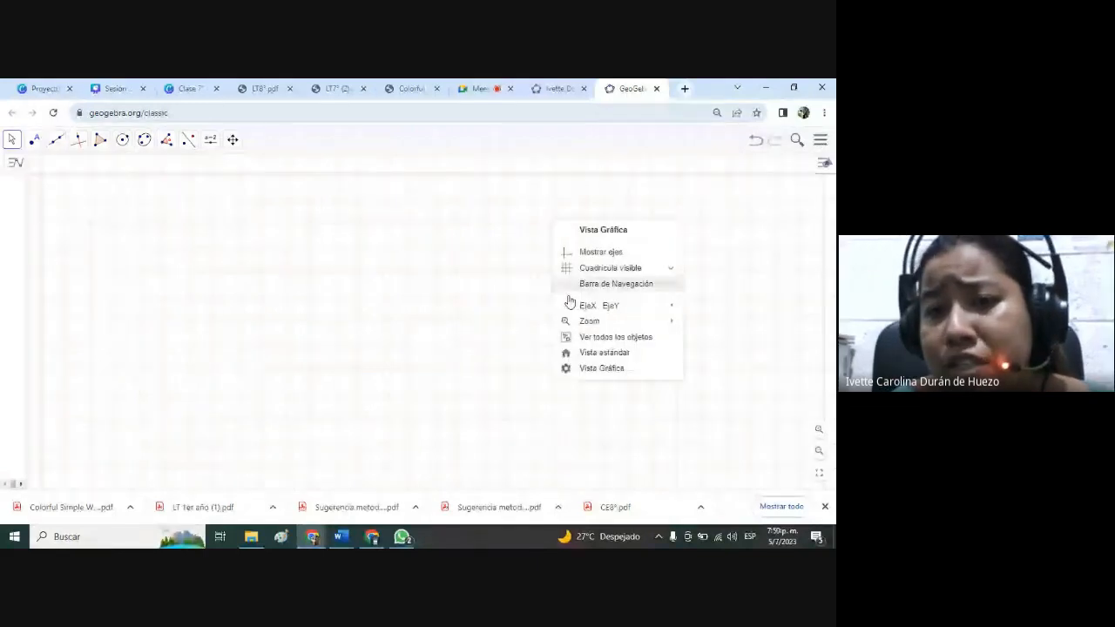
left_click(589, 368)
left_click(755, 163)
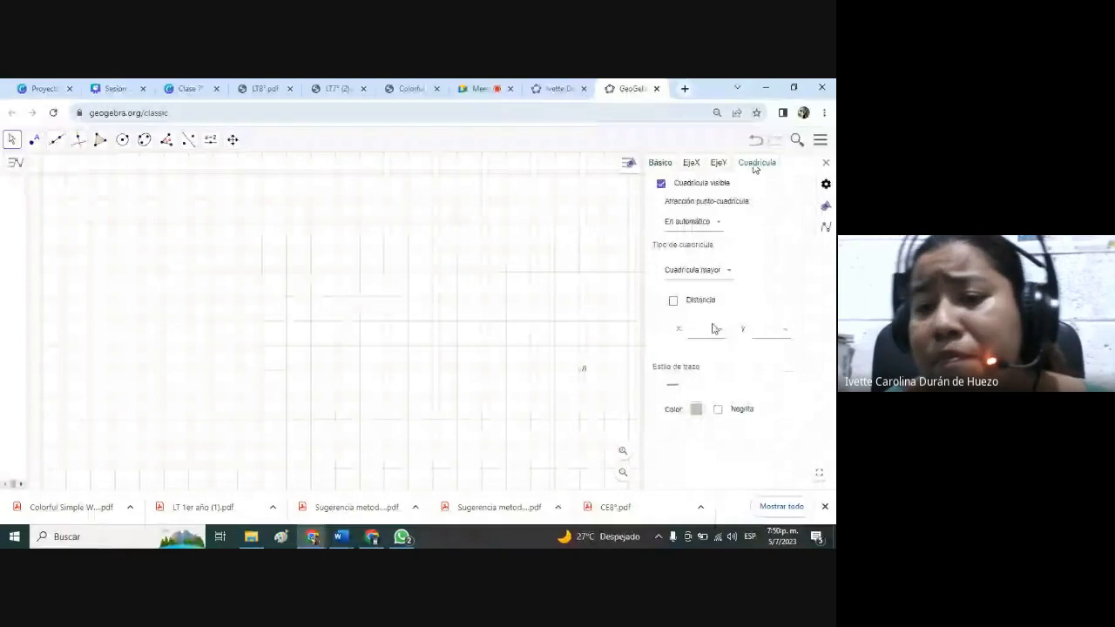
left_click(696, 409)
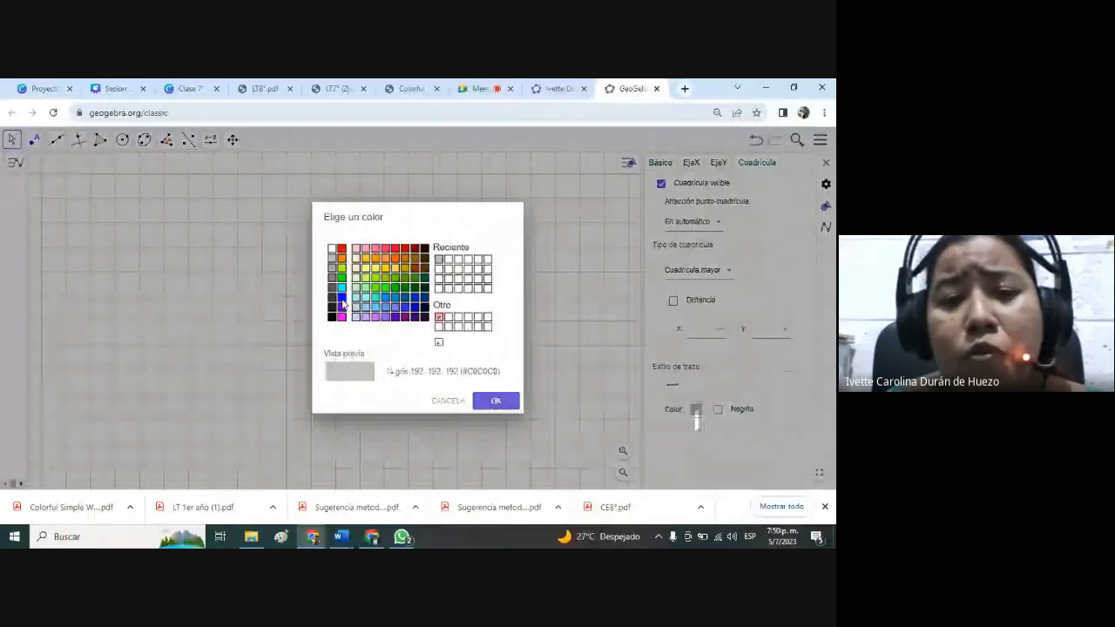
left_click(342, 304)
left_click(498, 402)
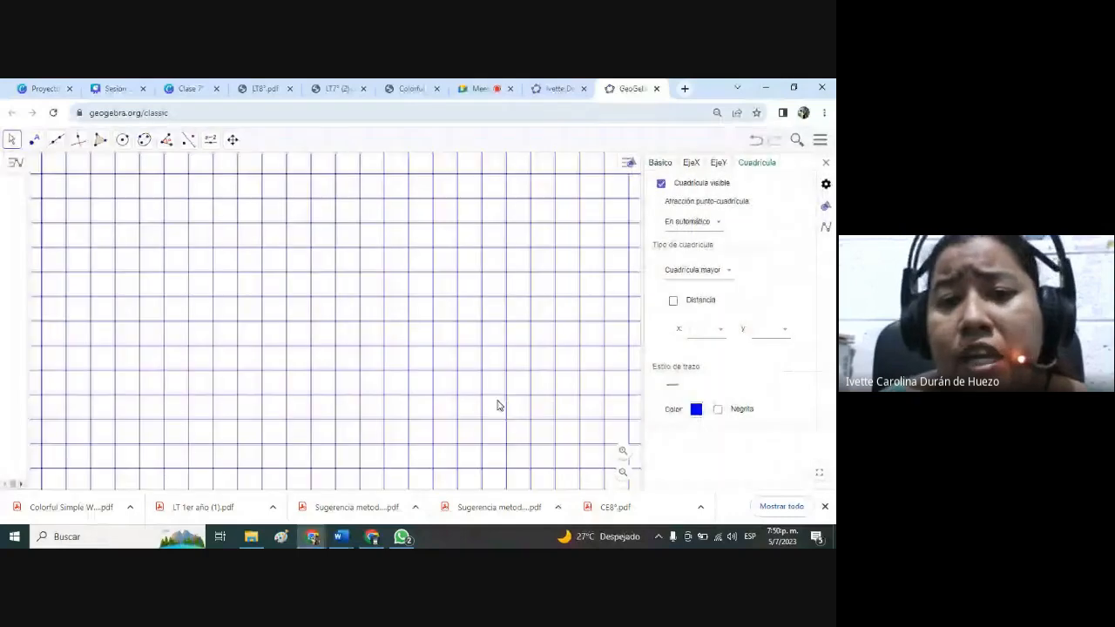
left_click(826, 163)
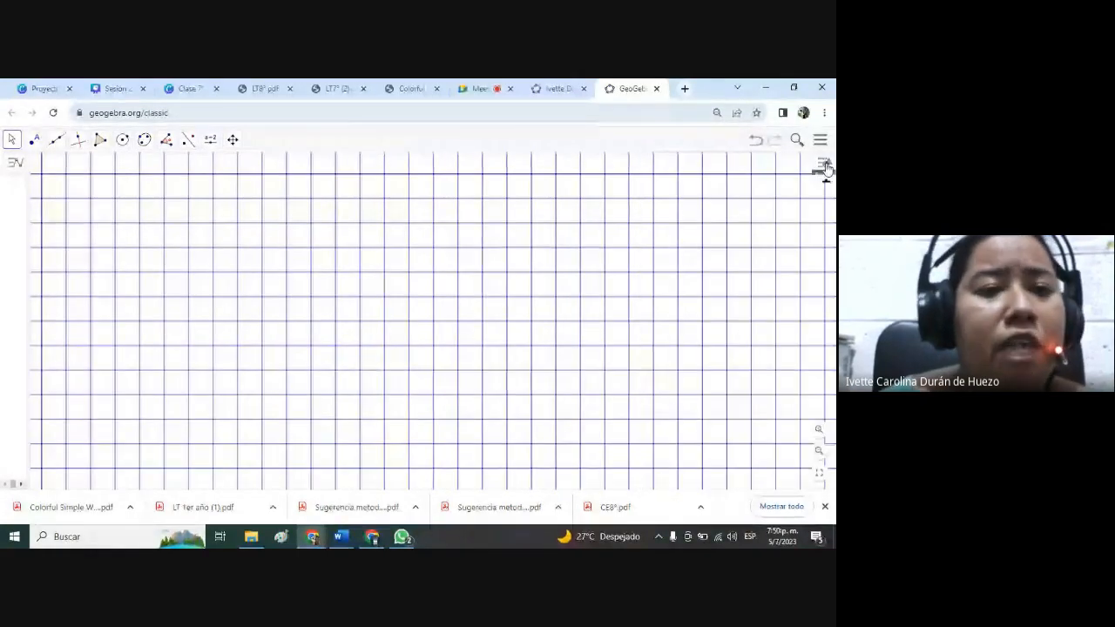
Draw a triangle with a horizontal base of 6 grid squares and a height of 4, and move it down one square.
left_click(100, 140)
left_click(114, 169)
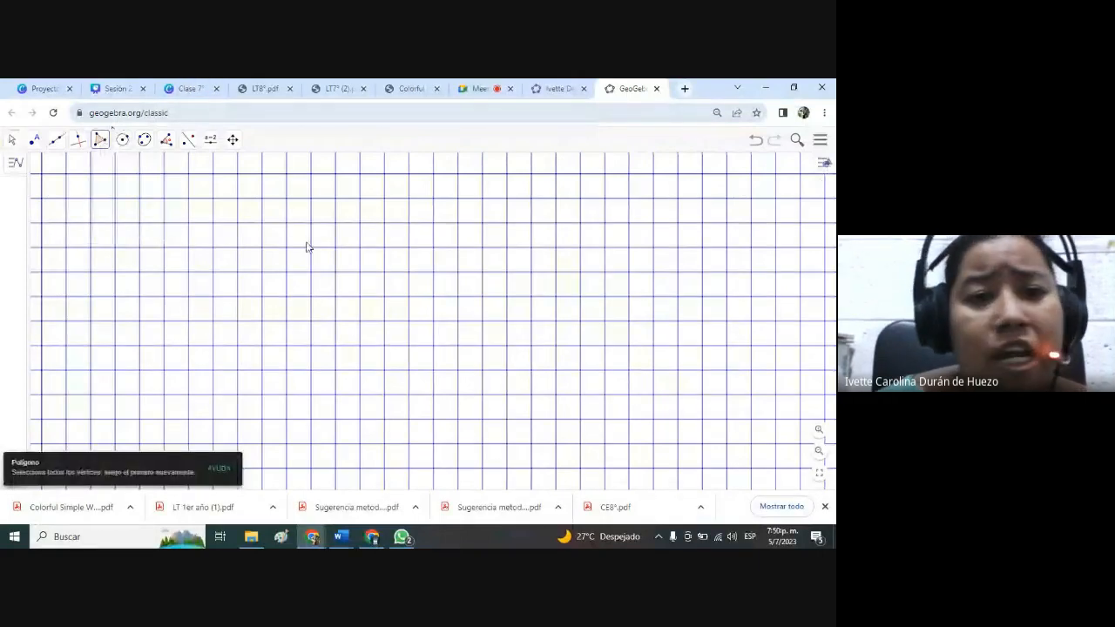
left_click(261, 198)
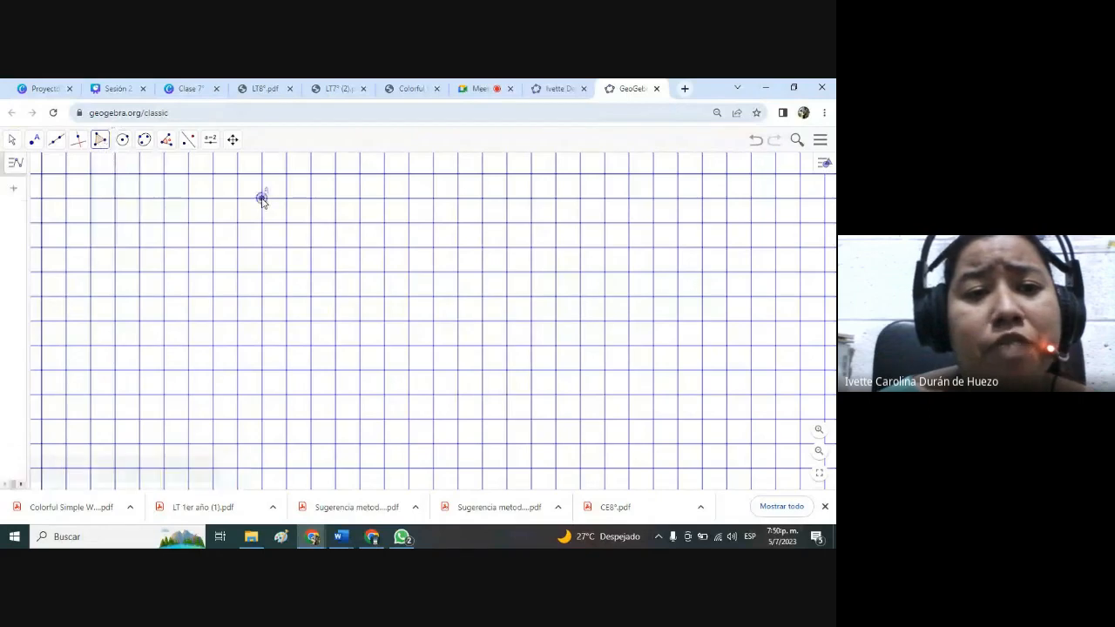
left_click(164, 297)
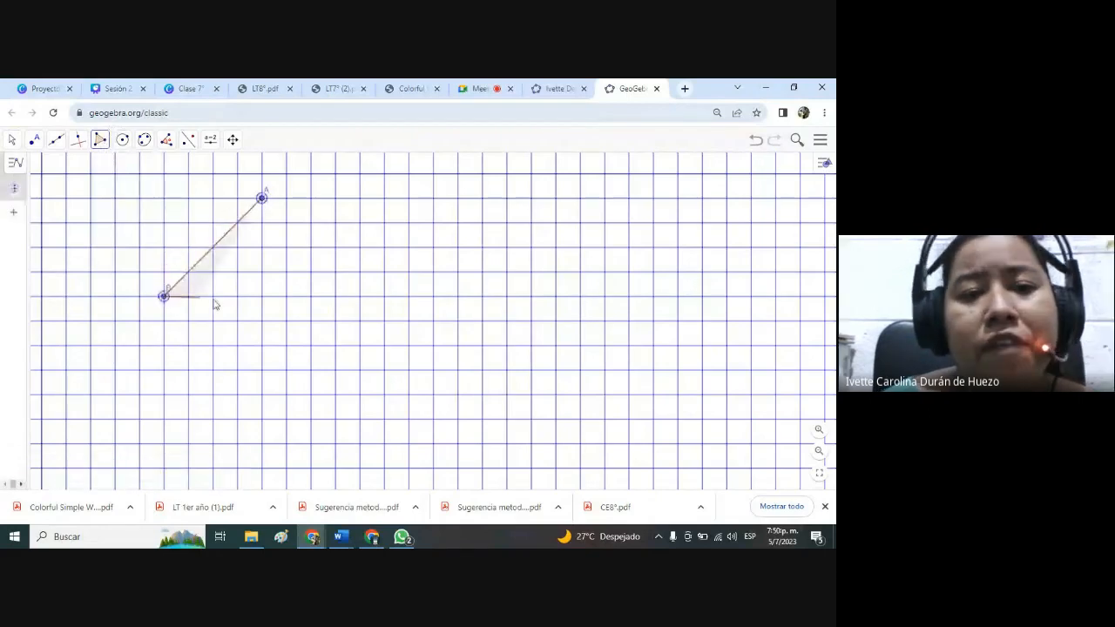
left_click(311, 297)
left_click(261, 199)
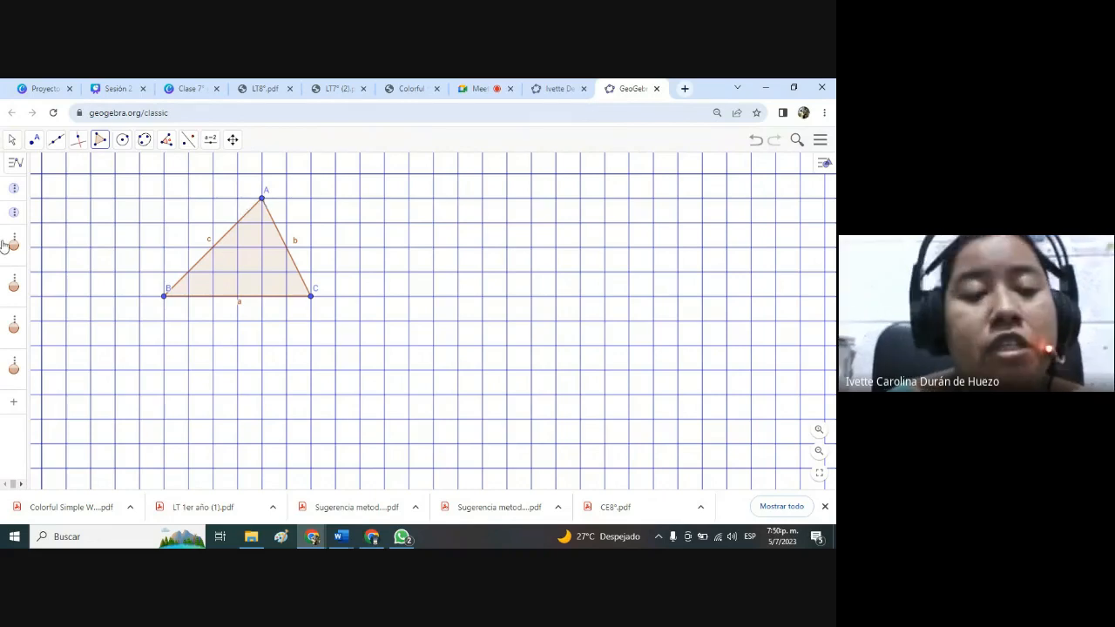
left_click(12, 141)
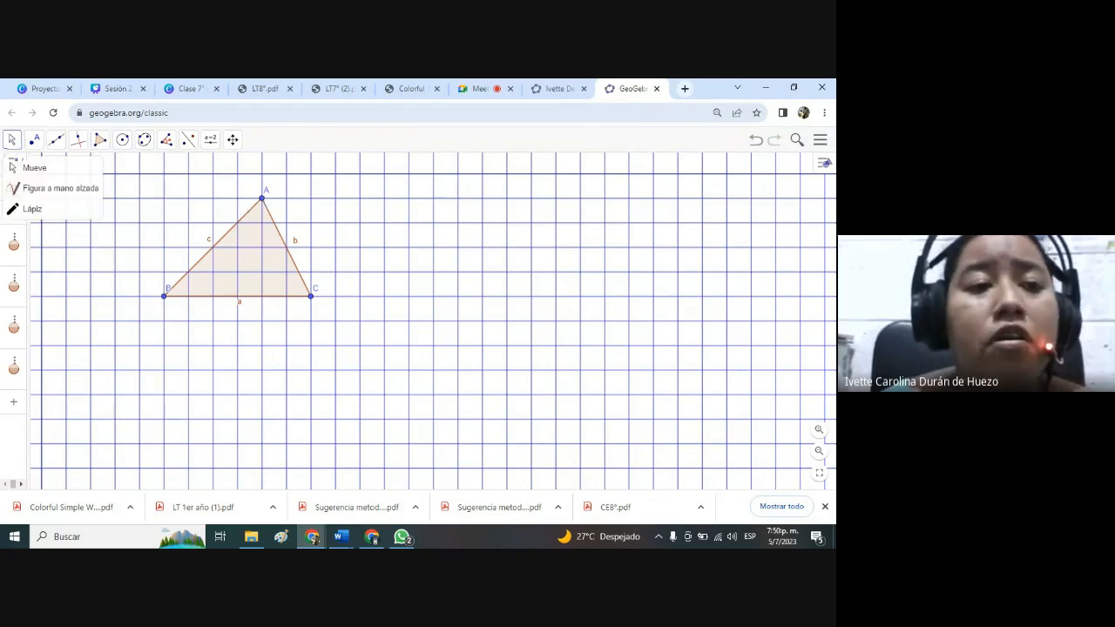
left_click_drag(267, 254, 268, 280)
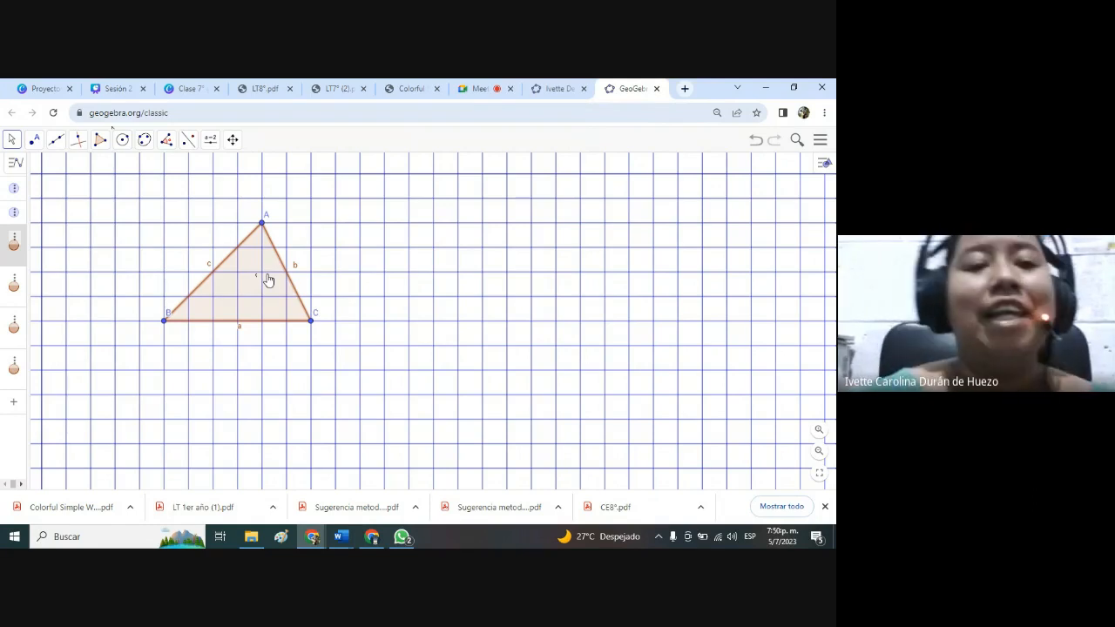
left_click(189, 141)
left_click(210, 141)
left_click(188, 142)
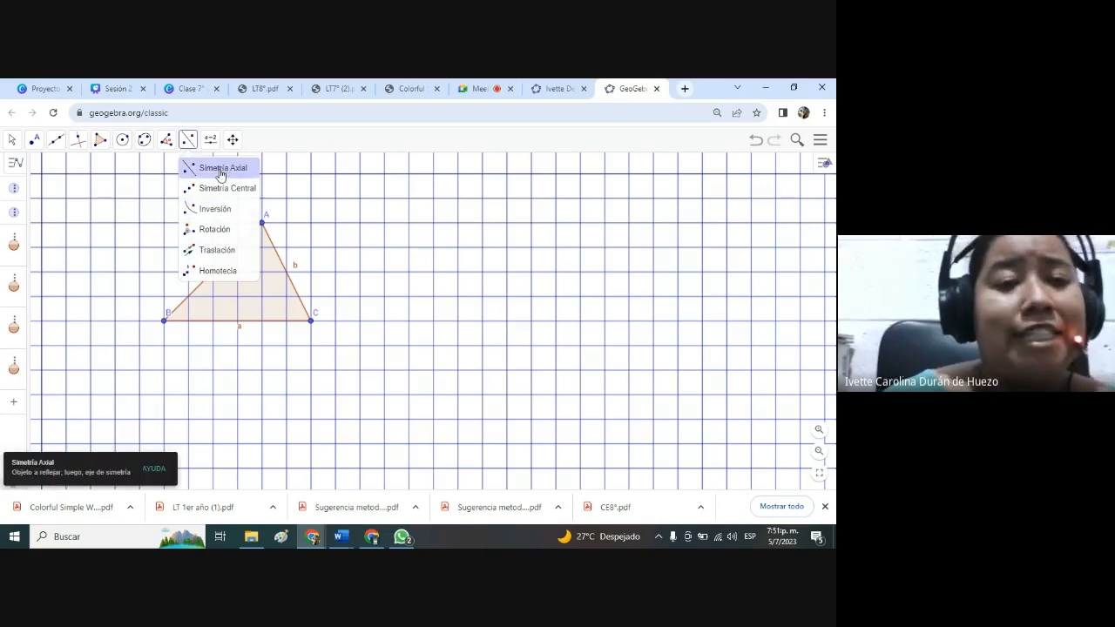
Draw a vertical segment 5 grid squares long, two squares right of vertex C and ending level with the triangle's base.
left_click(54, 142)
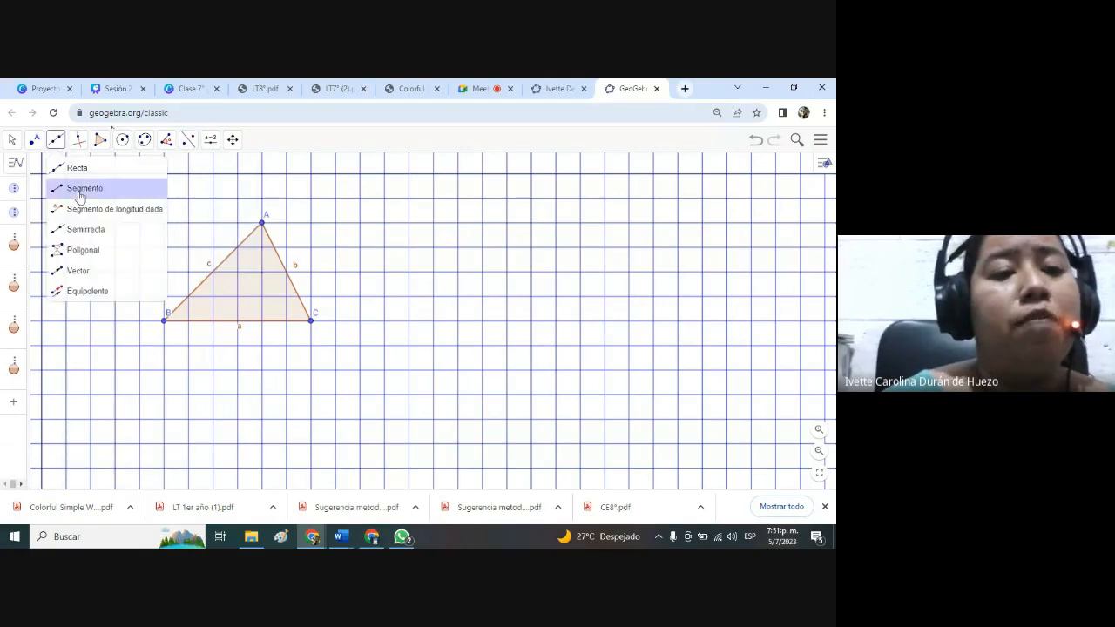
left_click(79, 193)
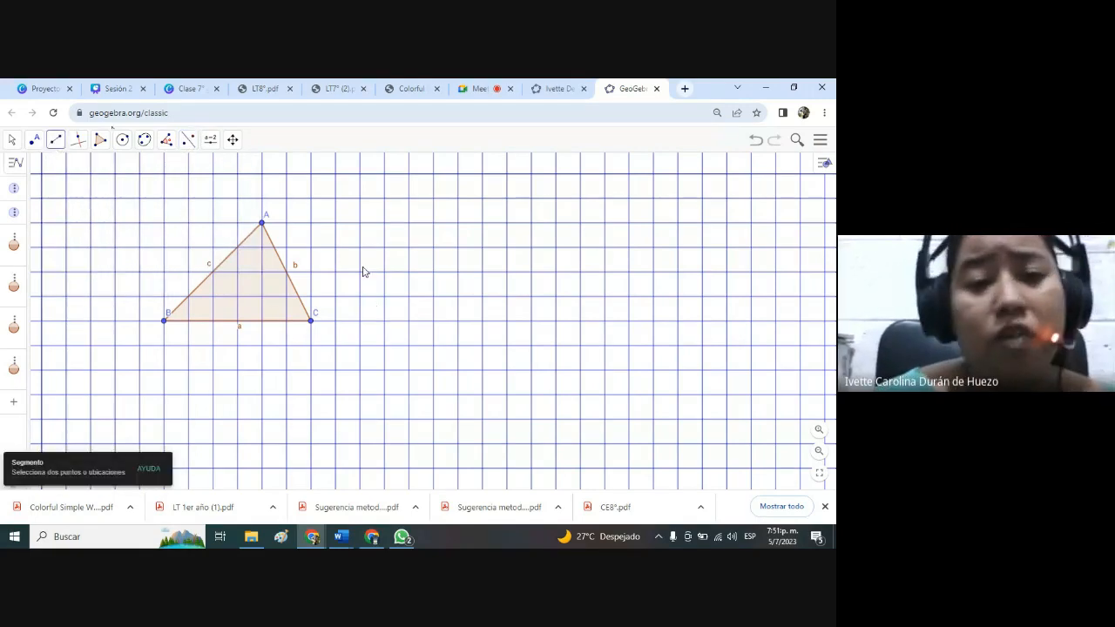
left_click(360, 198)
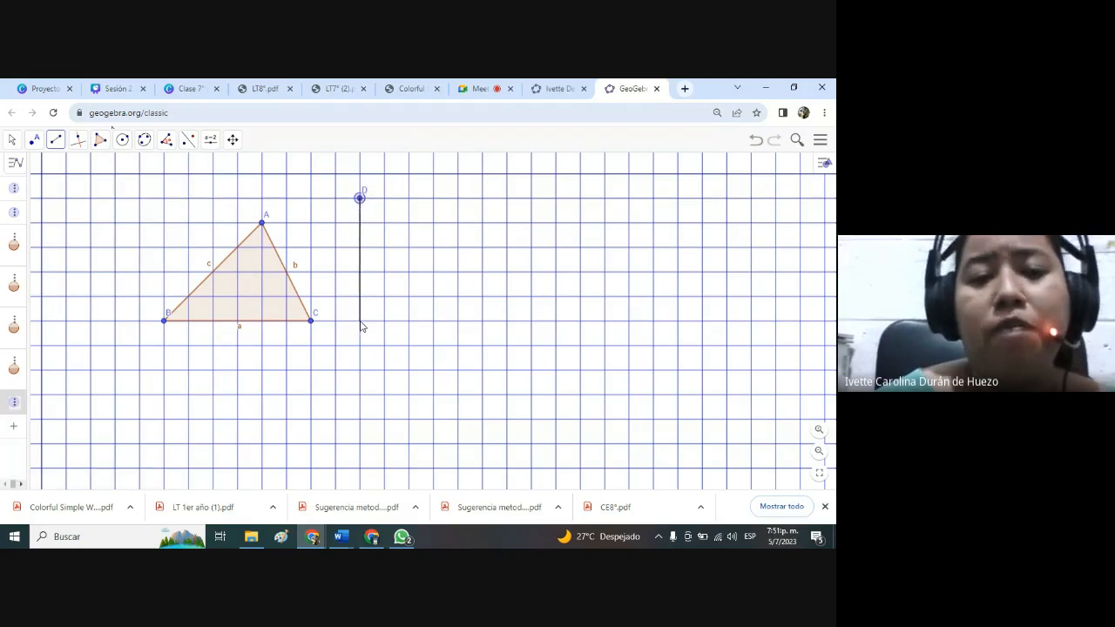
left_click(360, 320)
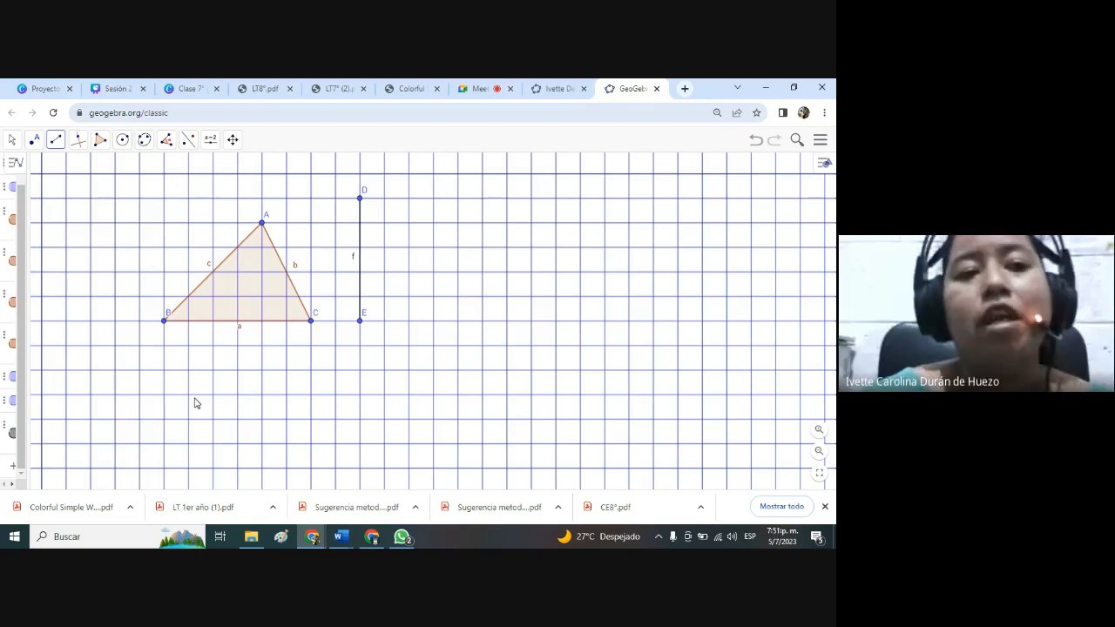
Reflect triangle ABC across the vertical segment DE using Simetría Axial.
left_click(11, 142)
left_click(34, 169)
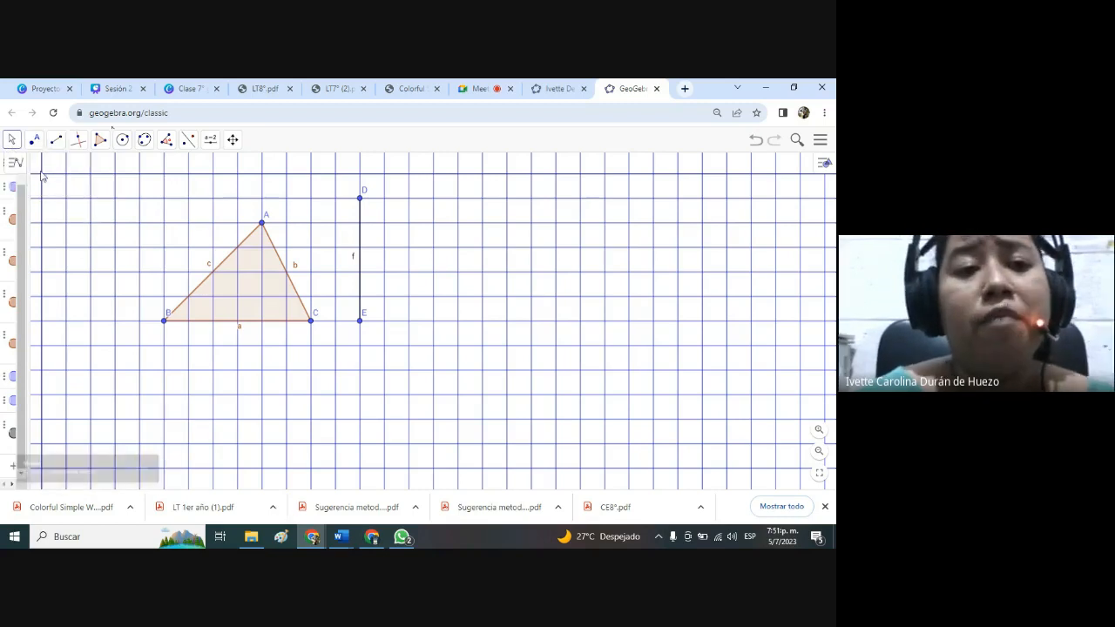
left_click(186, 142)
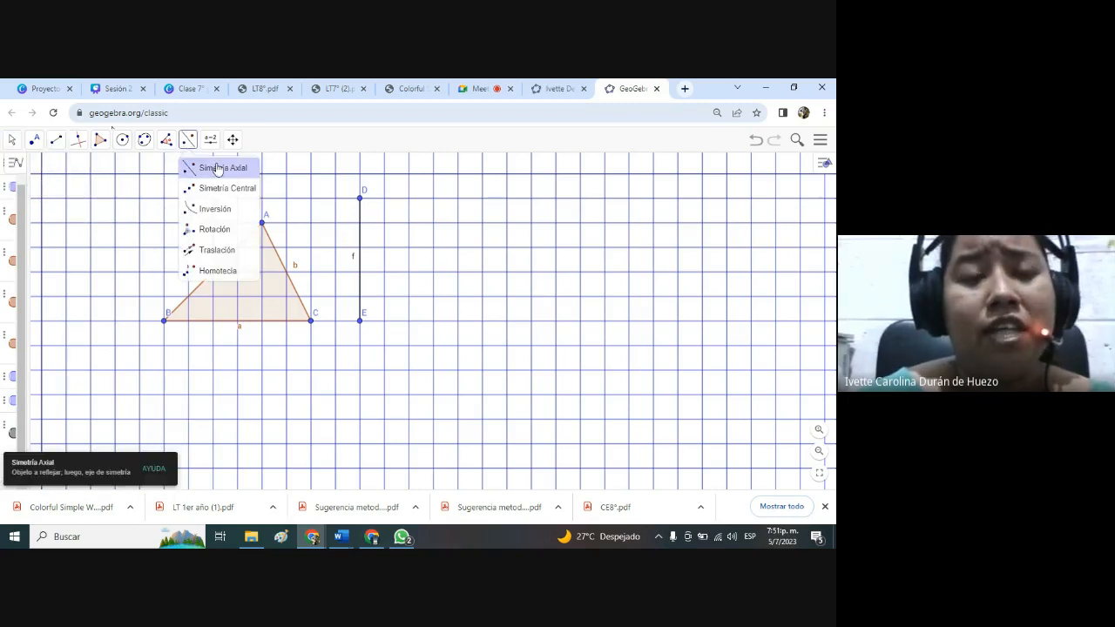
left_click(220, 169)
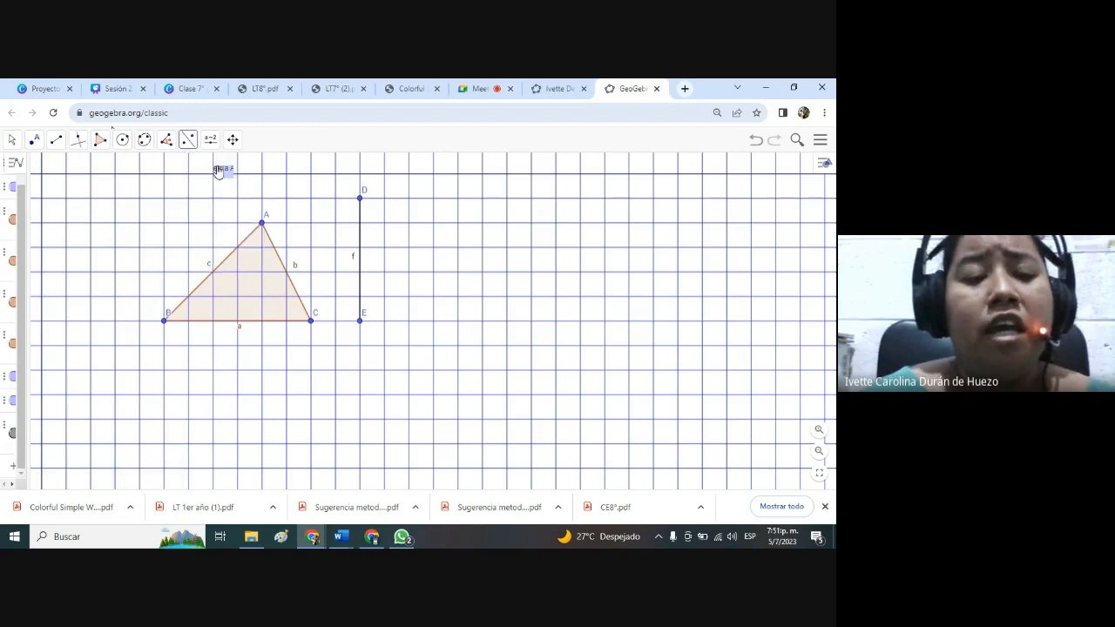
left_click(266, 272)
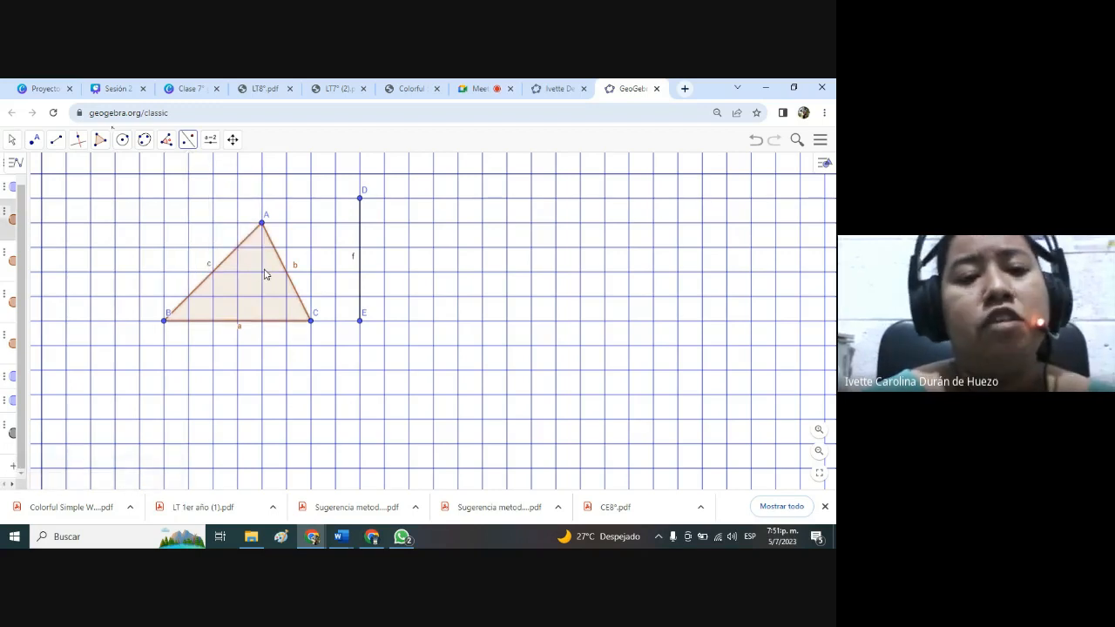
left_click(361, 267)
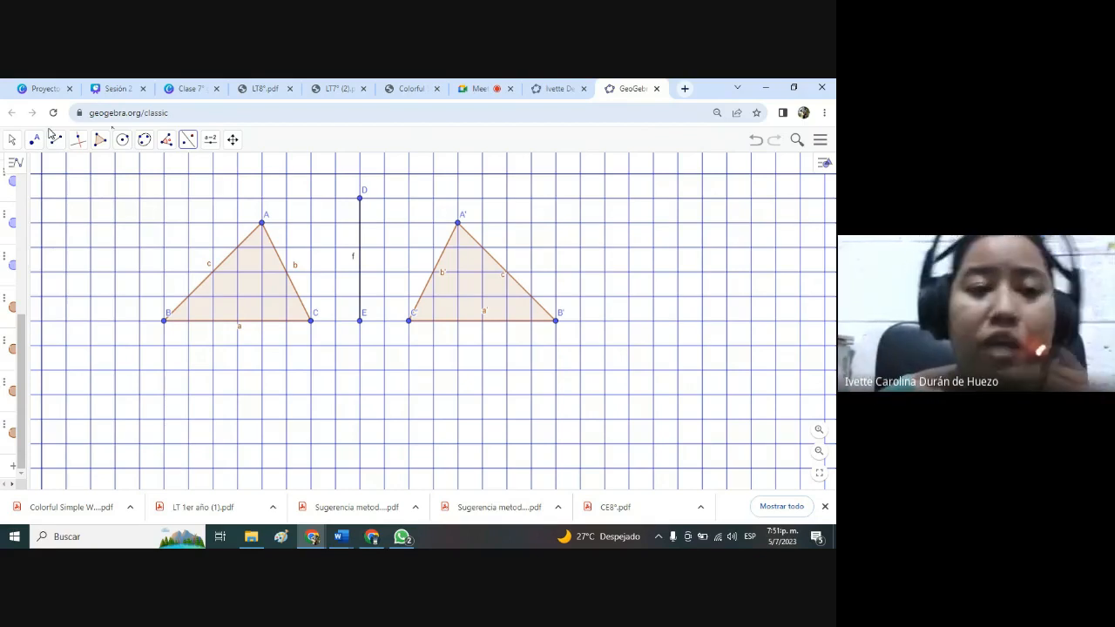
Place a free point one grid square left of and two squares below vertex B of the original triangle.
left_click(13, 140)
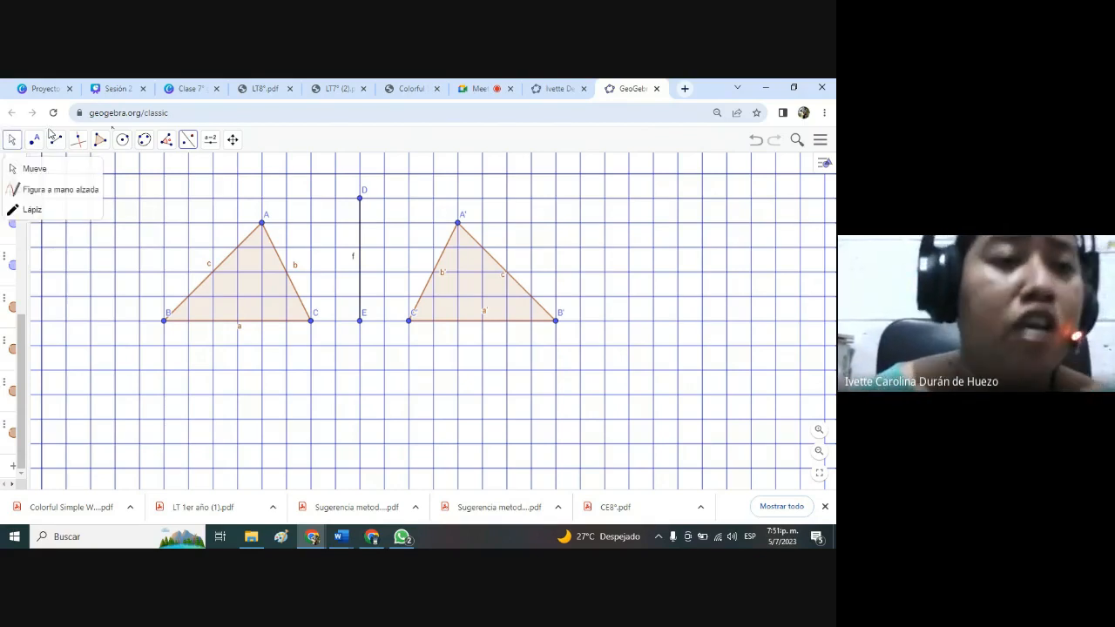
left_click(30, 171)
left_click_drag(323, 401, 323, 371)
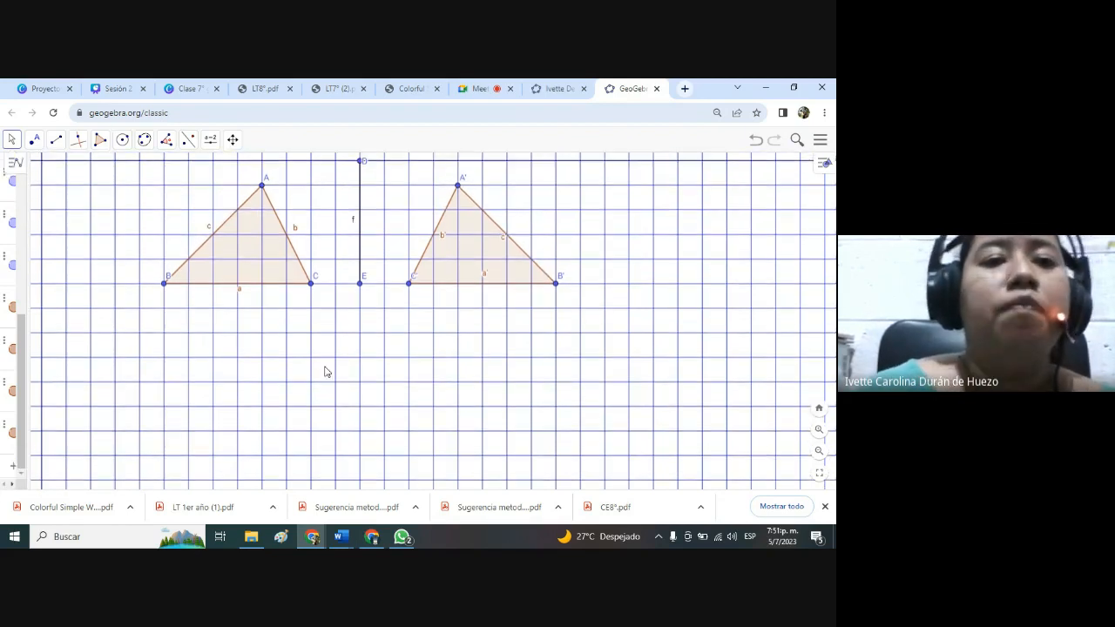
left_click(188, 143)
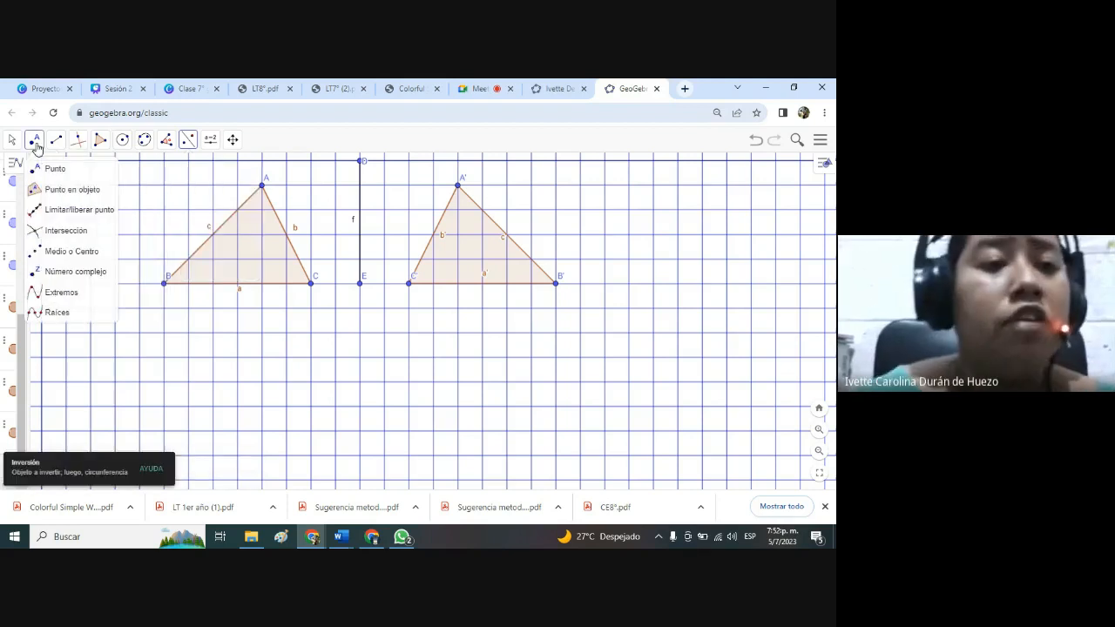
left_click(49, 167)
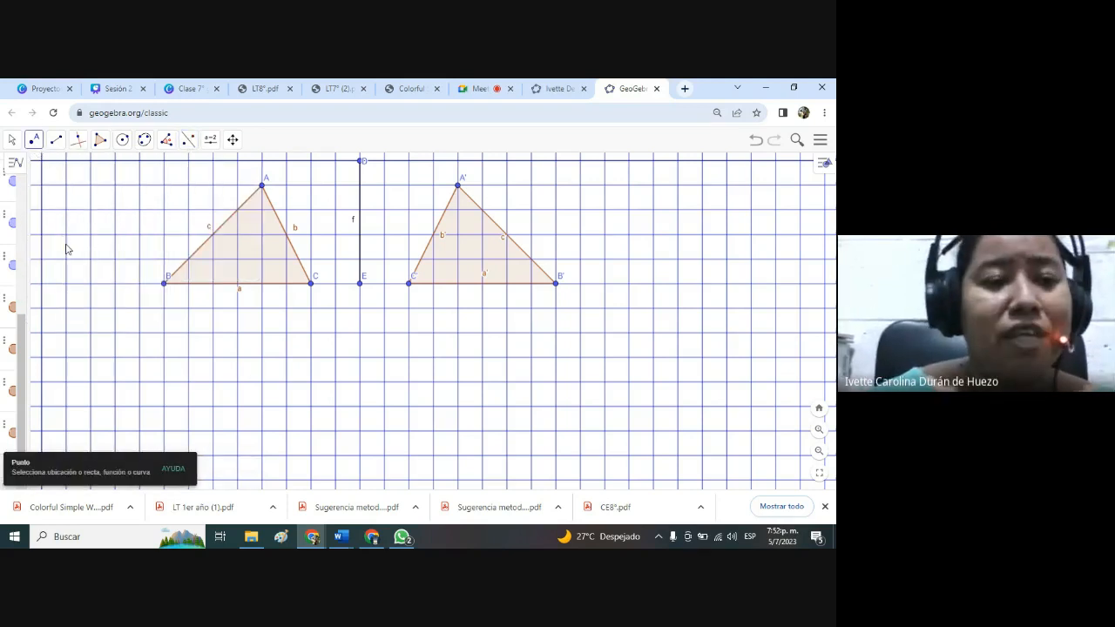
left_click(34, 139)
left_click(54, 173)
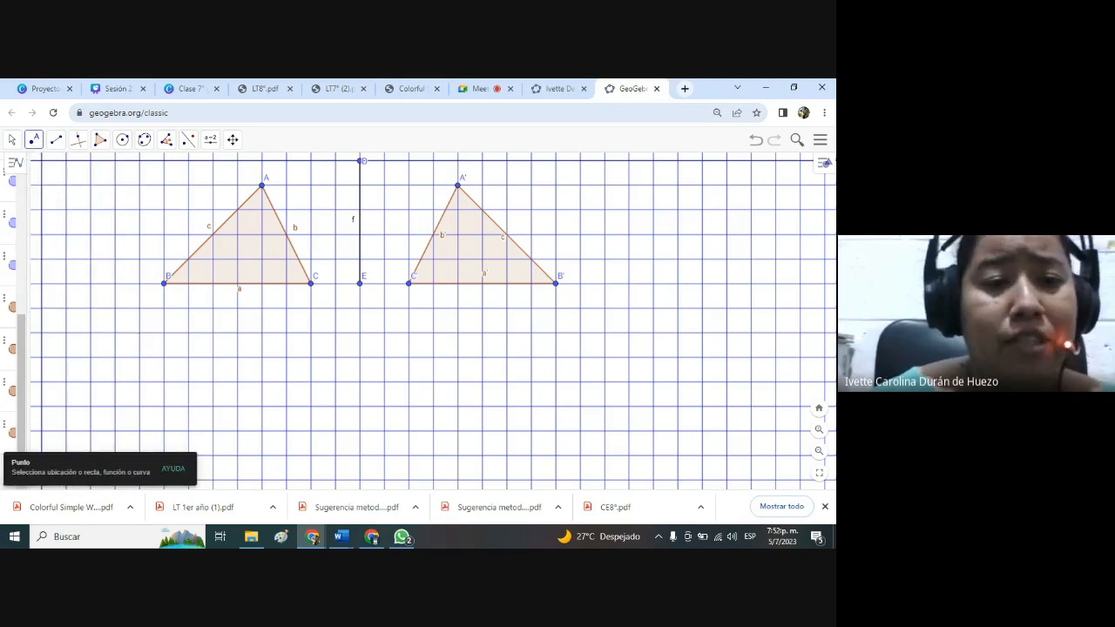
left_click(140, 331)
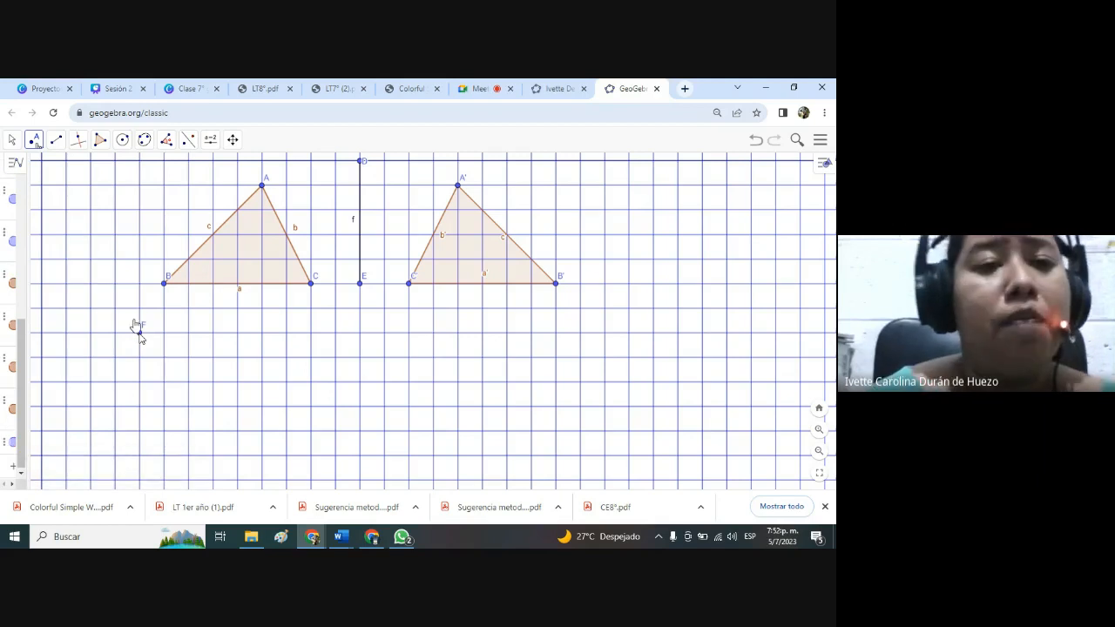
Rotate triangle ABC 75° counterclockwise (sentido antihorario) about point F using Rotación.
left_click(167, 139)
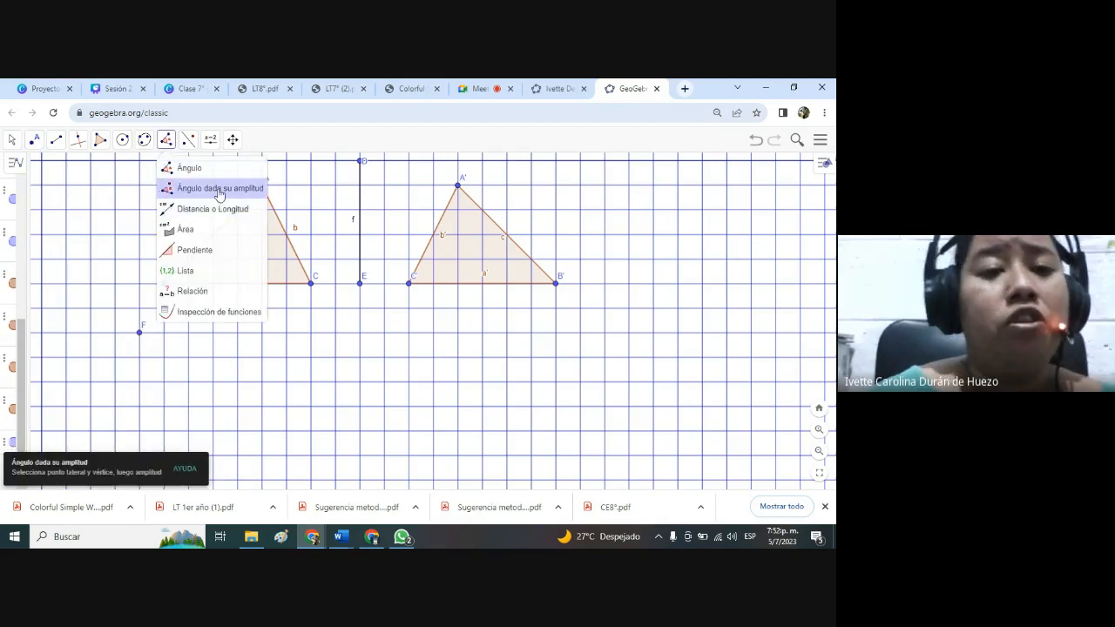
left_click(189, 140)
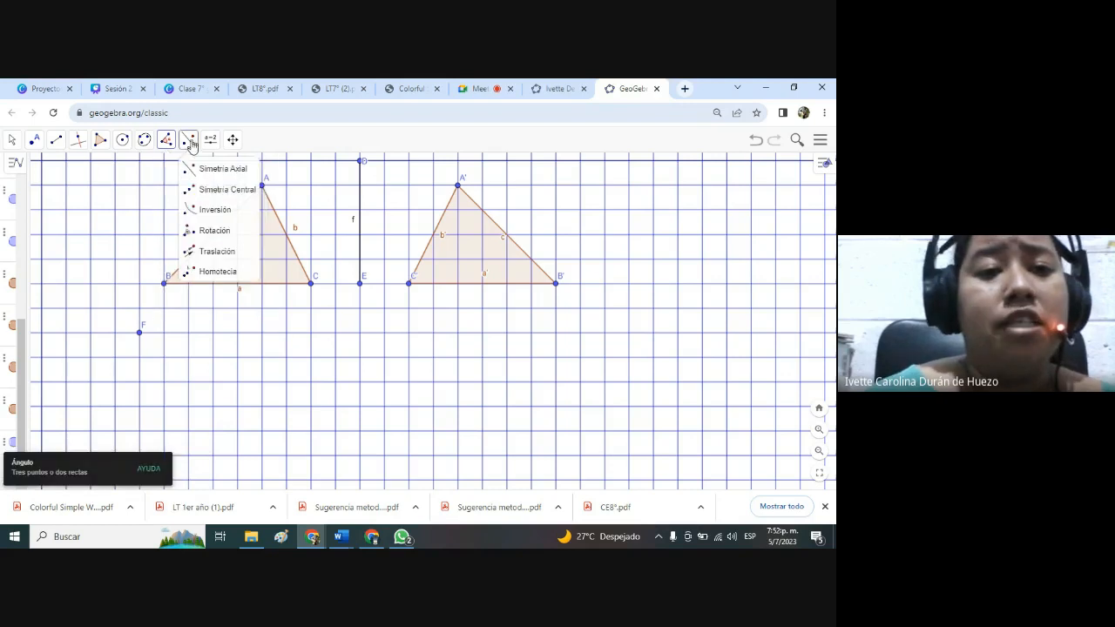
left_click(216, 232)
left_click(241, 236)
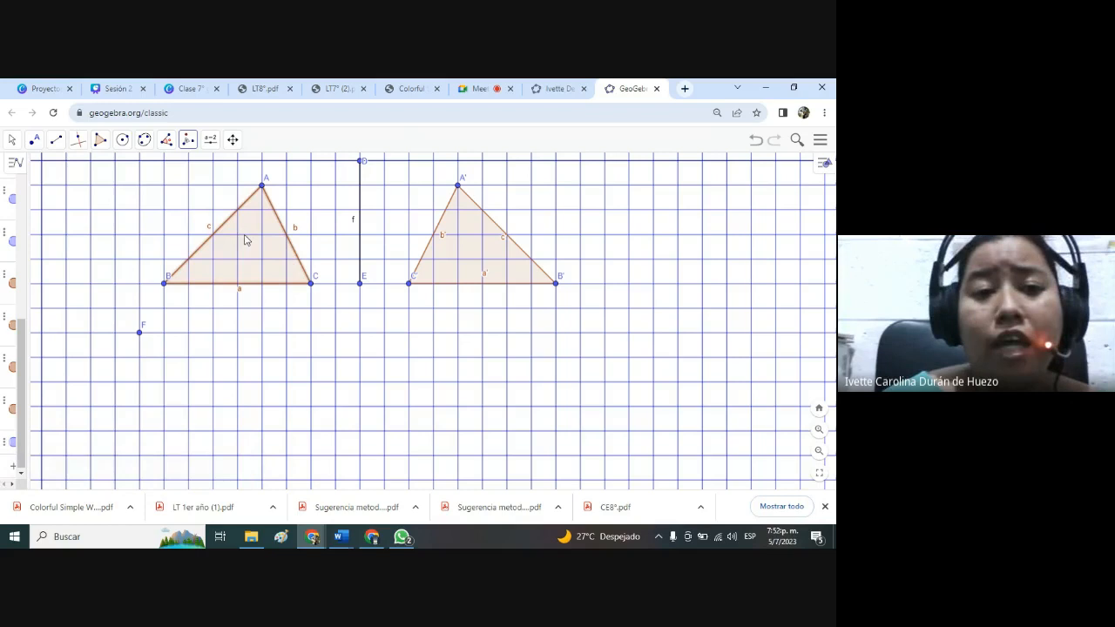
left_click(140, 332)
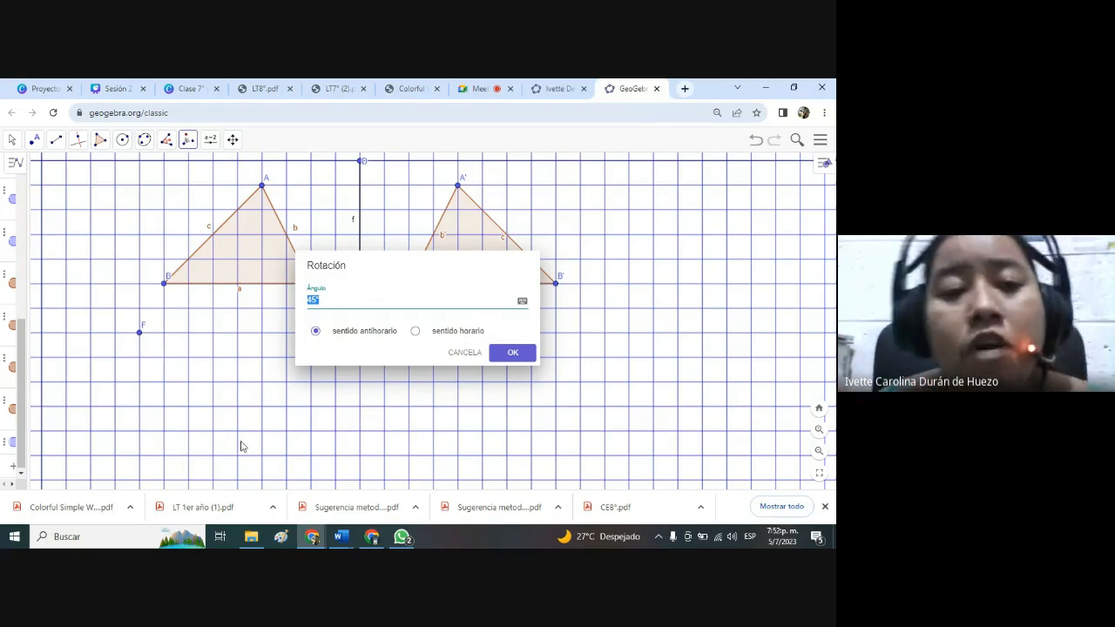
key("BackSpace")
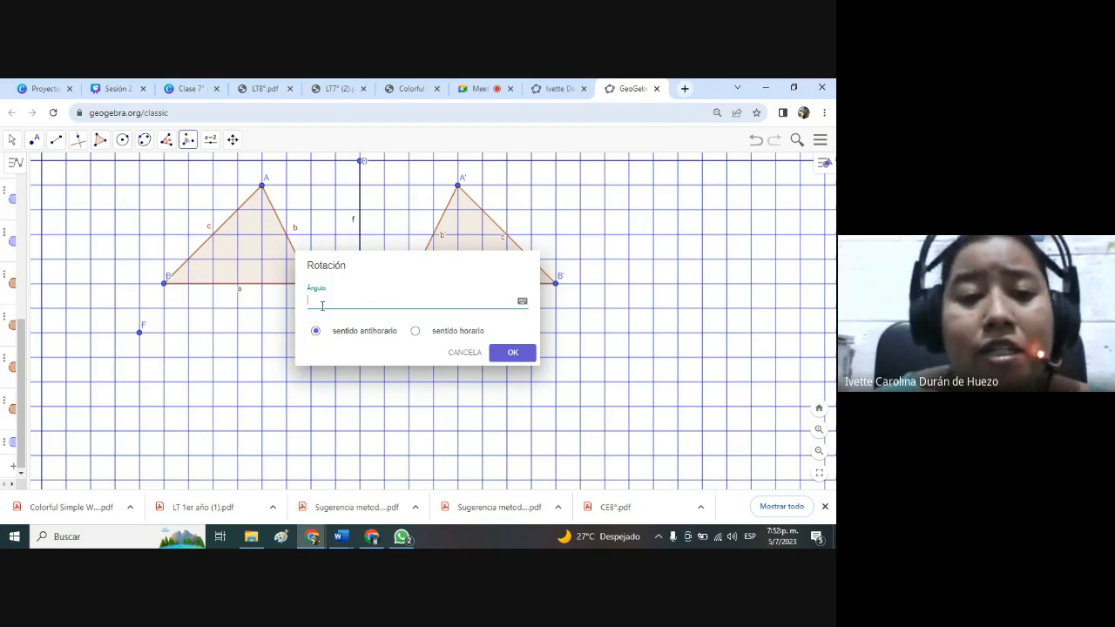
type("75")
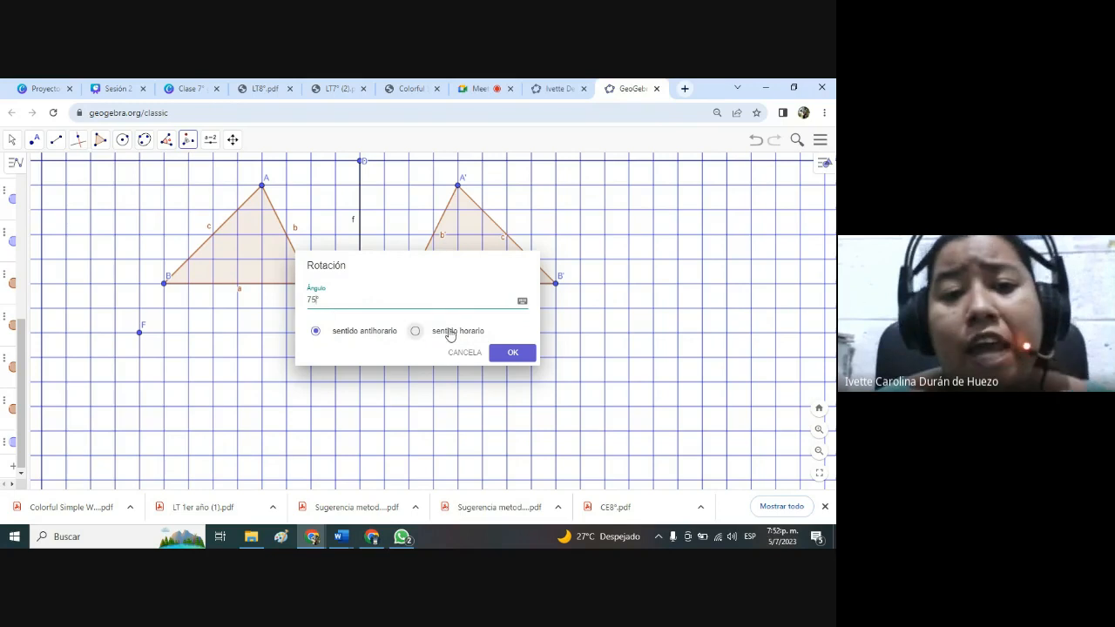
left_click(509, 353)
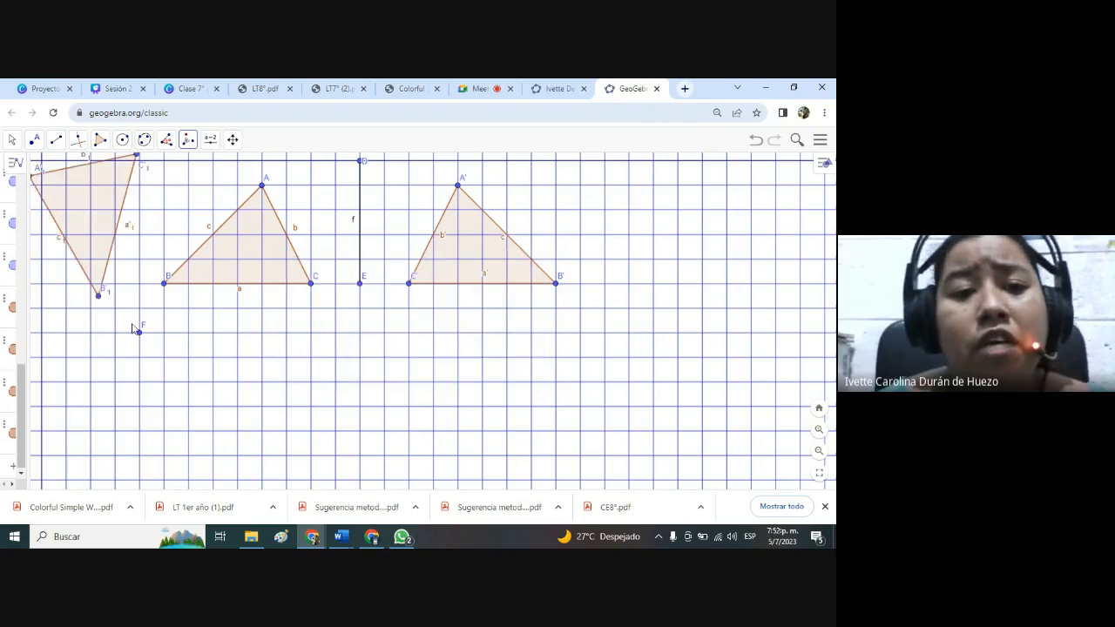
Draw a vector starting five grid squares above vertex B' and ending five squares right and three squares down from its start.
left_click(11, 142)
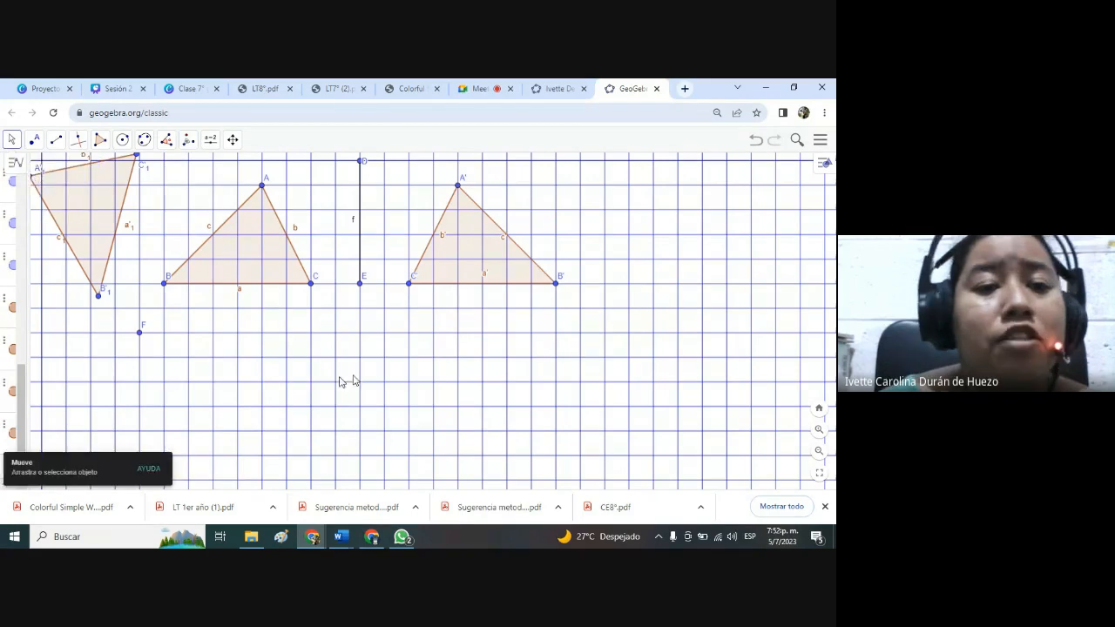
left_click_drag(250, 359, 347, 406)
left_click_drag(352, 424, 355, 423)
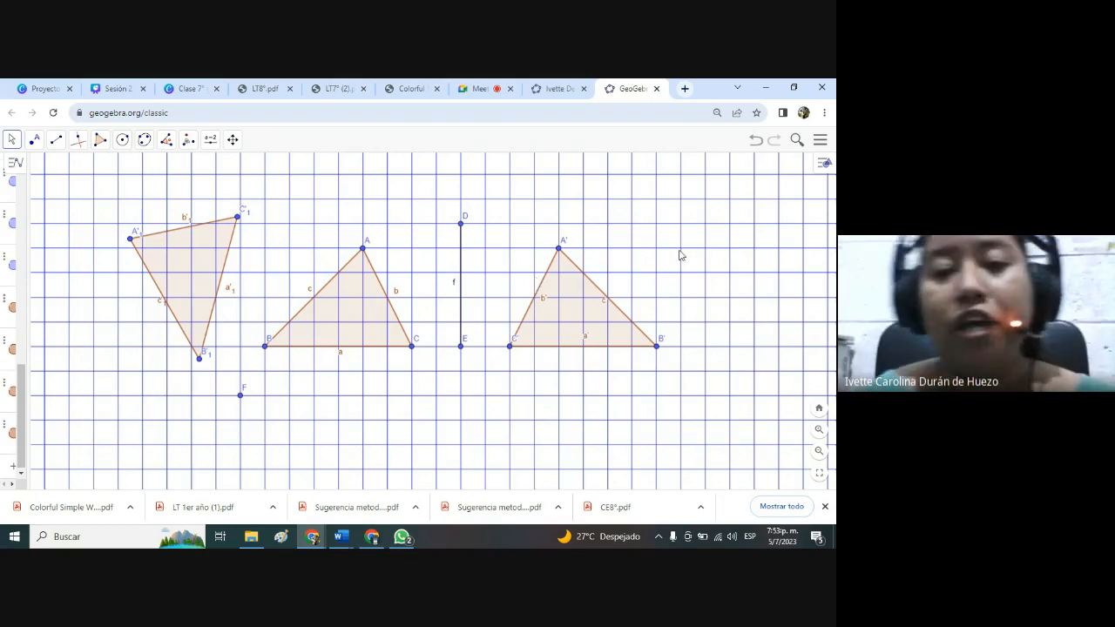
left_click_drag(683, 270, 614, 269)
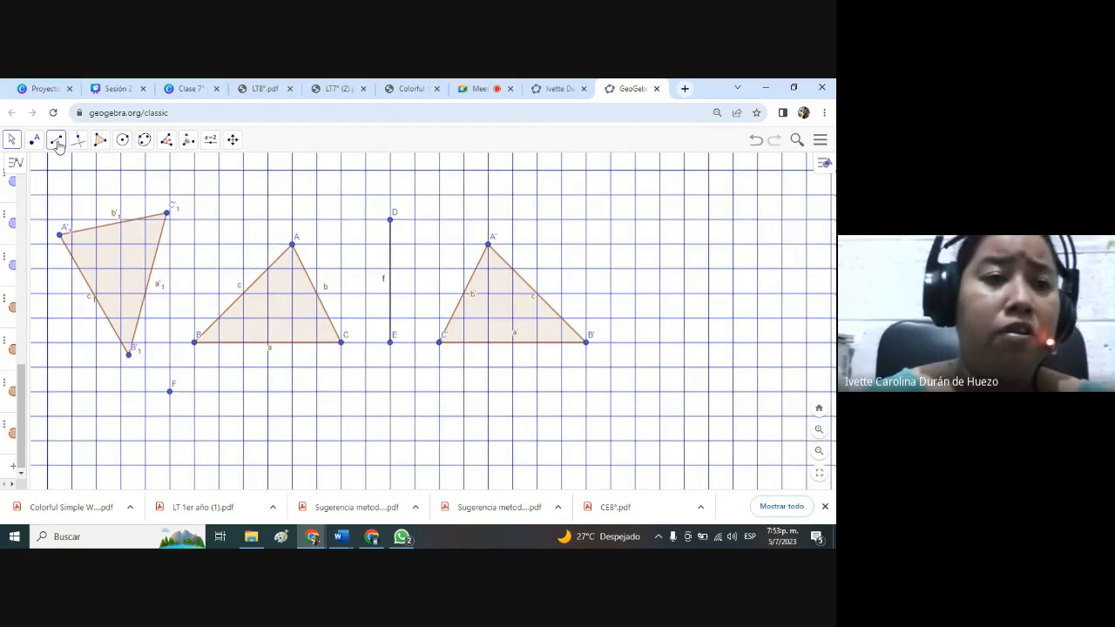
left_click(57, 145)
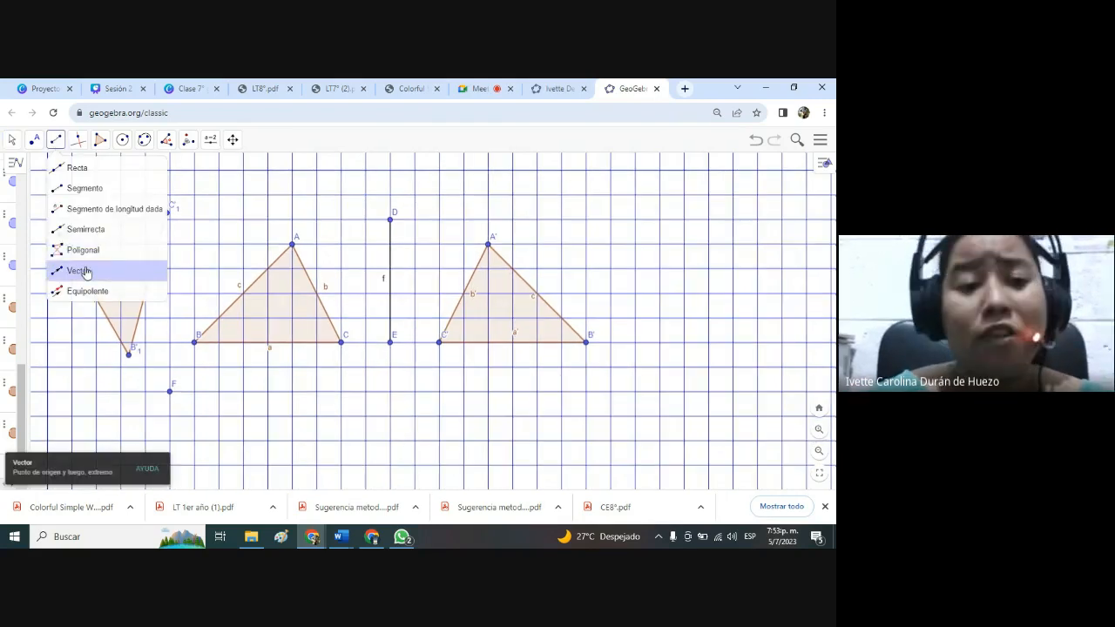
left_click(76, 269)
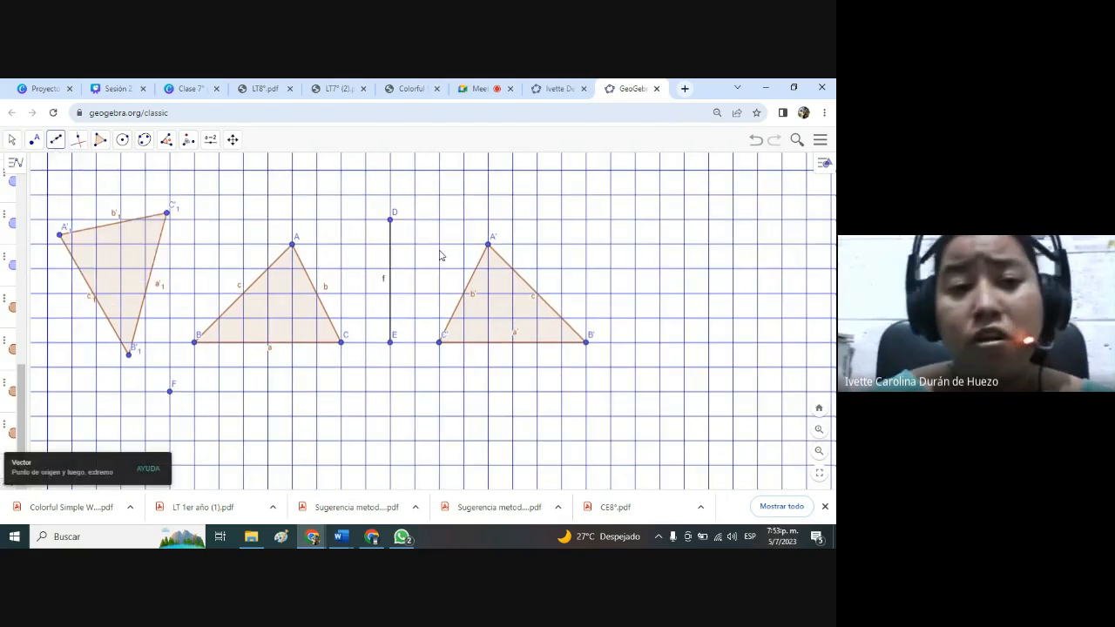
left_click(586, 219)
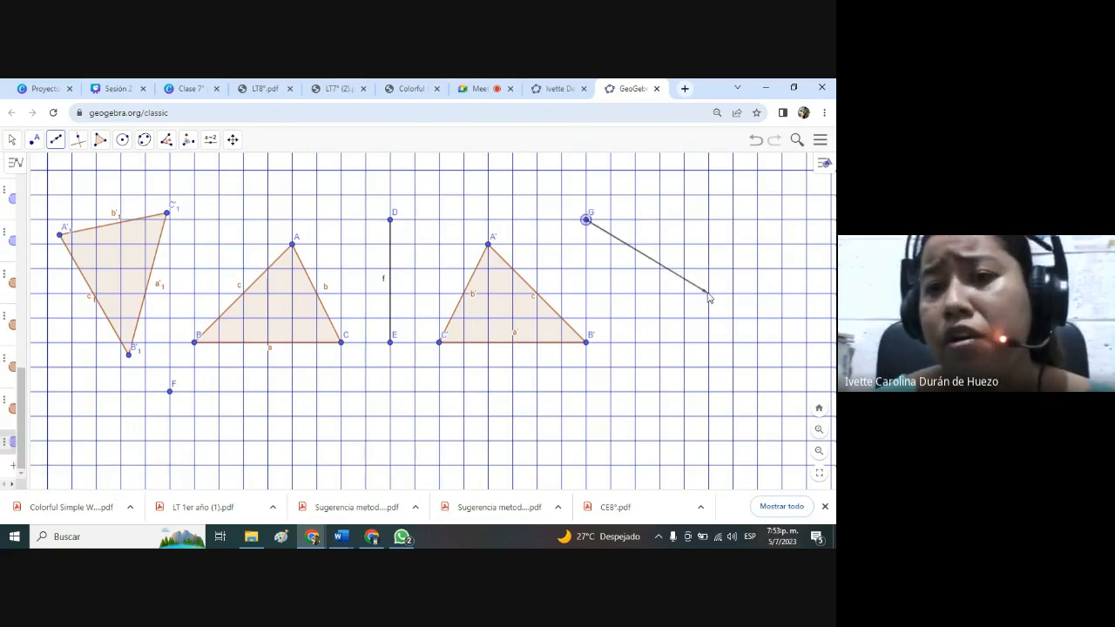
left_click(708, 294)
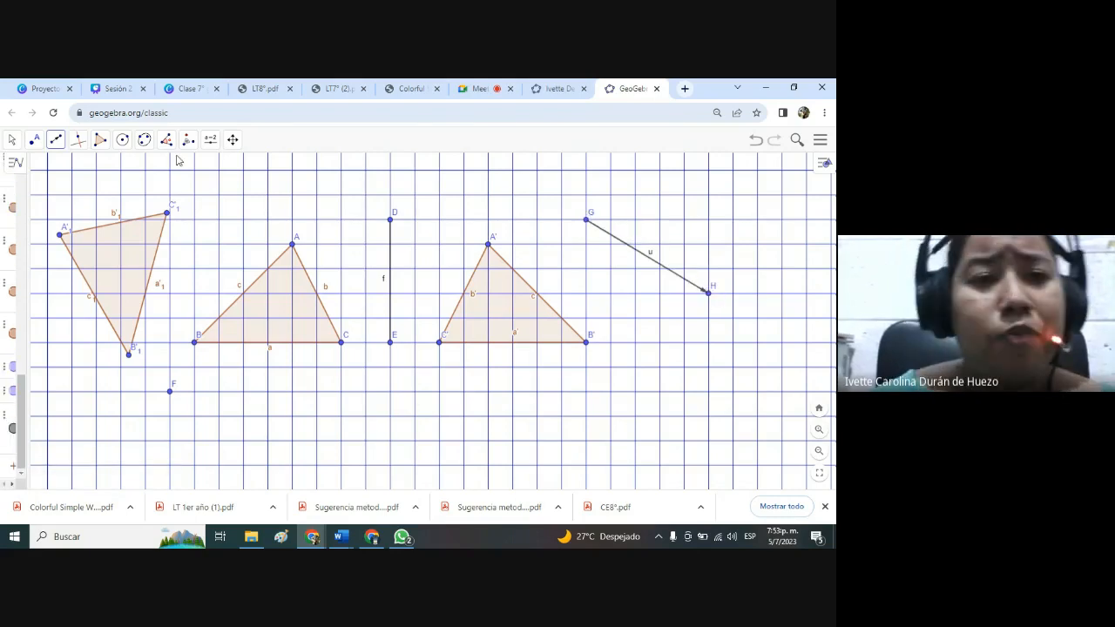
Translate the reflected triangle A'B'C' by vector u using Traslación.
left_click(210, 141)
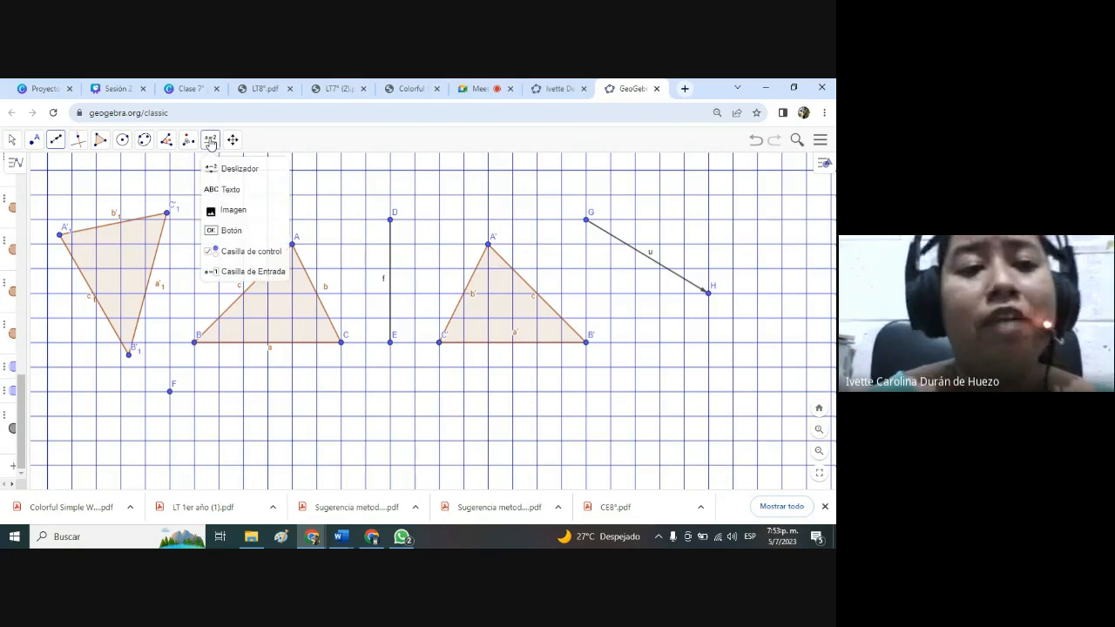
mouse_move(188, 141)
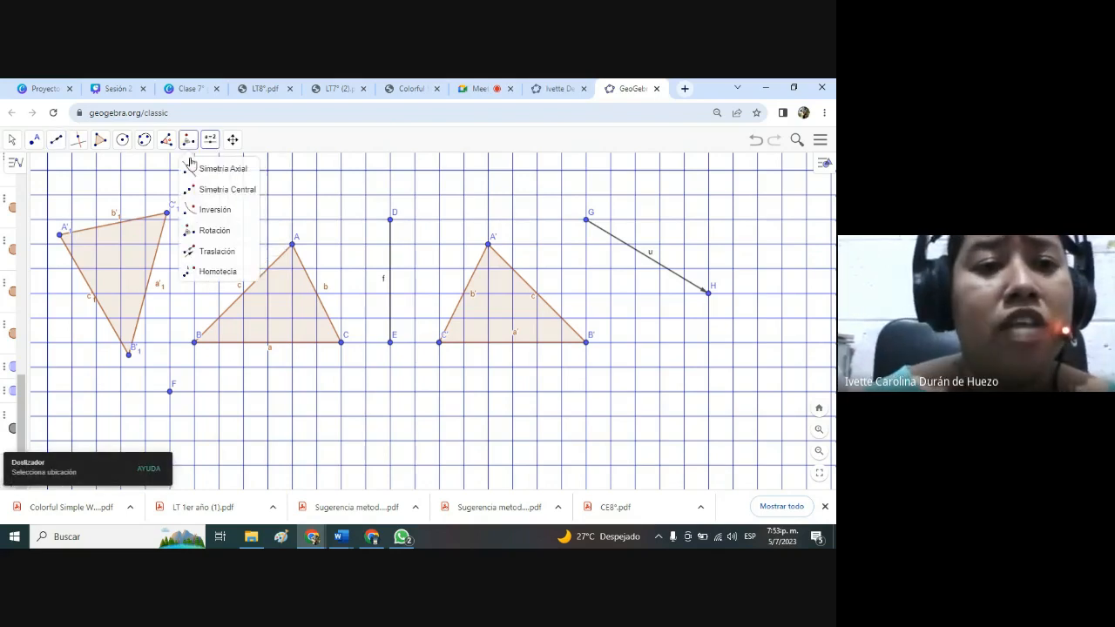
left_click(217, 251)
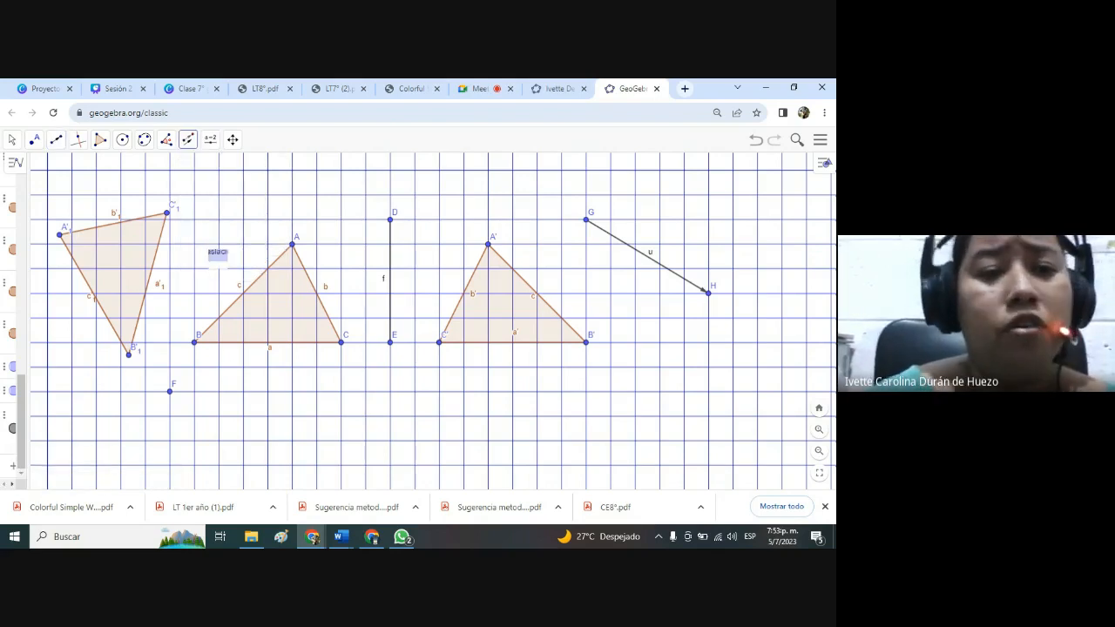
left_click(516, 314)
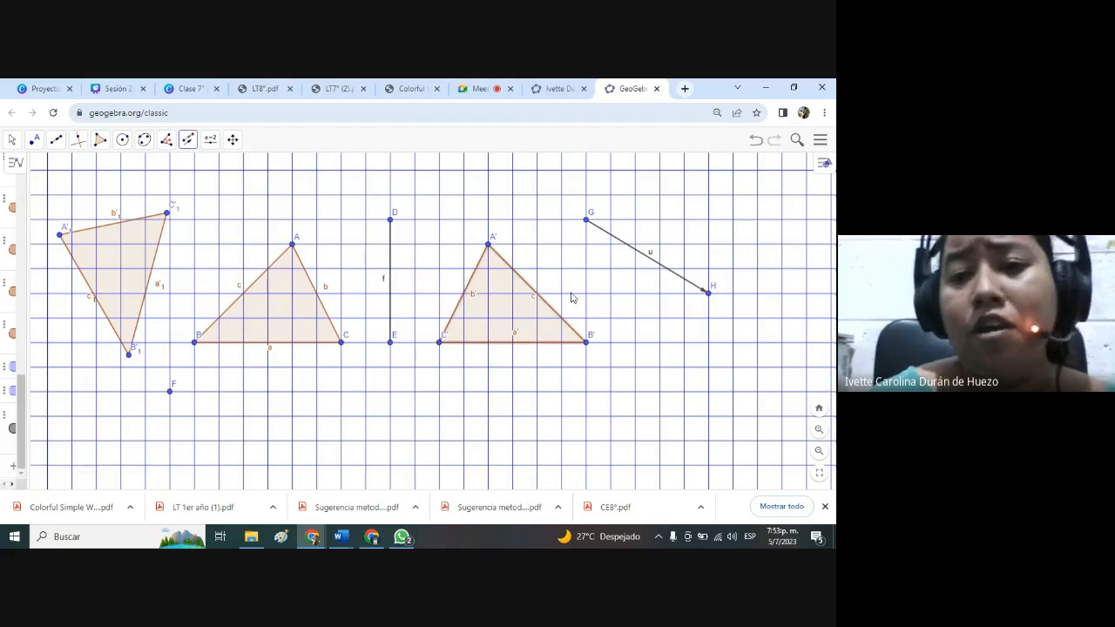
left_click(654, 265)
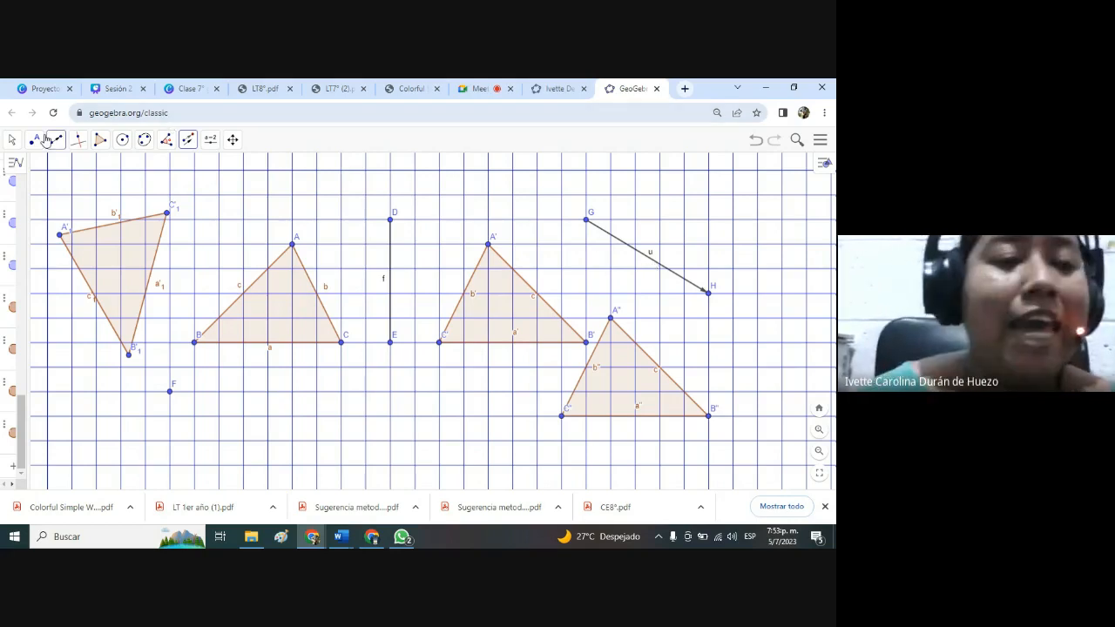
Move the vector's endpoint H two grid squares right and slightly down to shift the translated triangle.
left_click(13, 142)
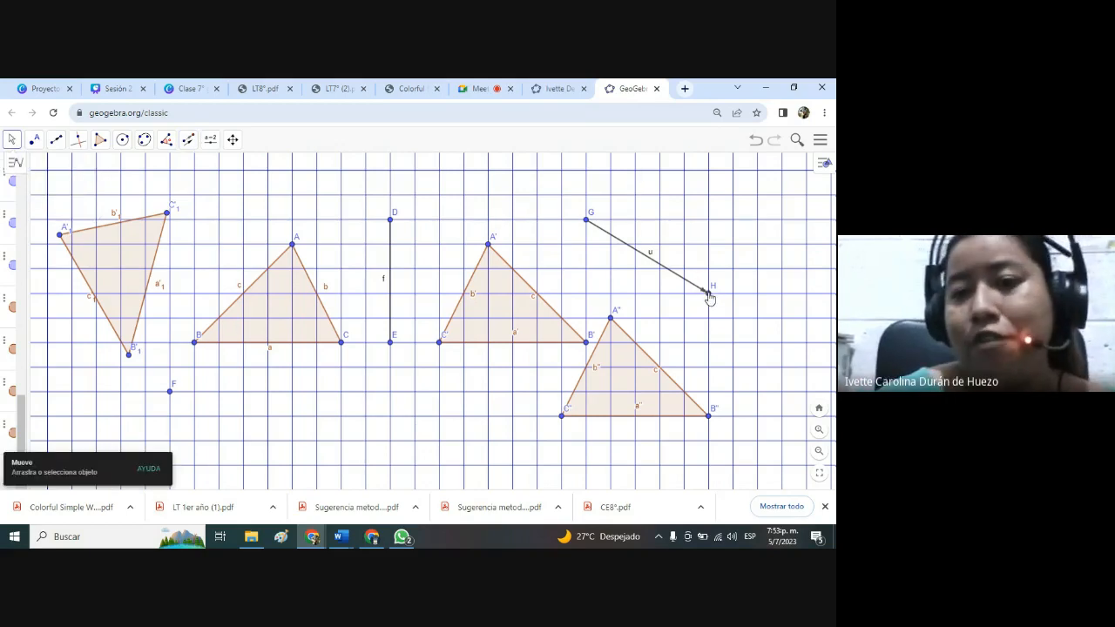
left_click_drag(709, 293, 754, 313)
left_click_drag(699, 339, 757, 309)
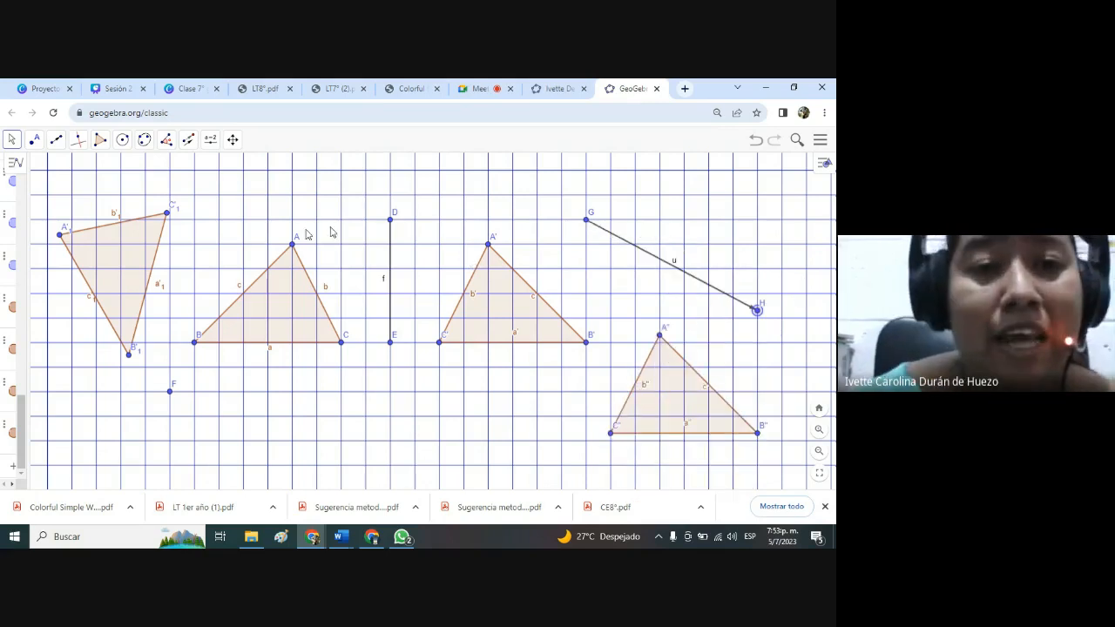
Move vertex A one grid square right and the rotation centre F about one square left and slightly up.
left_click_drag(293, 245, 316, 243)
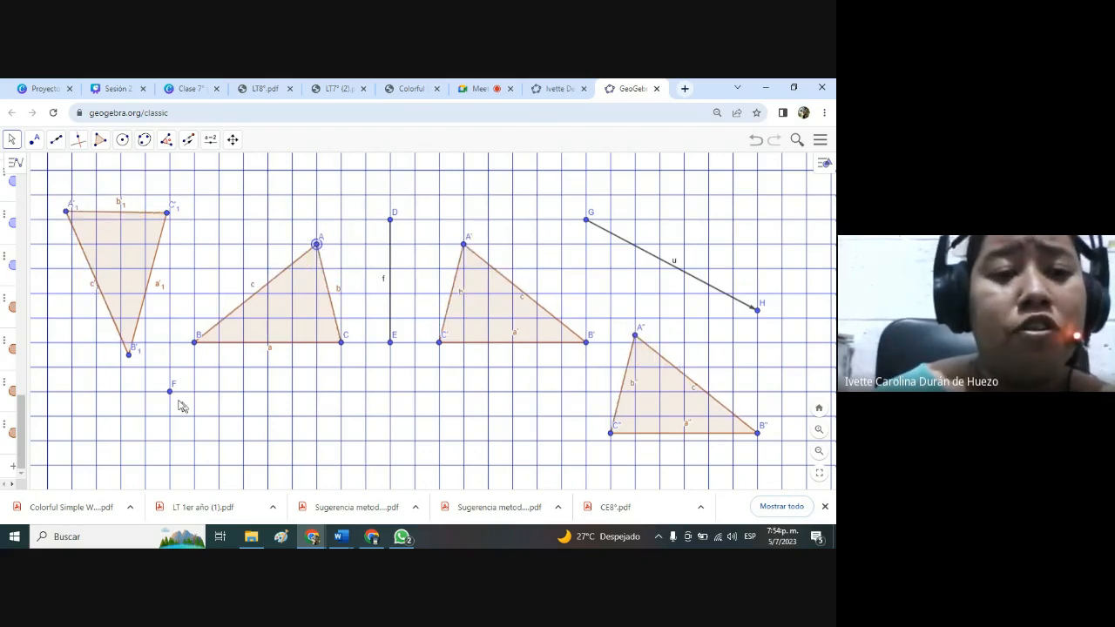
left_click_drag(171, 396, 147, 385)
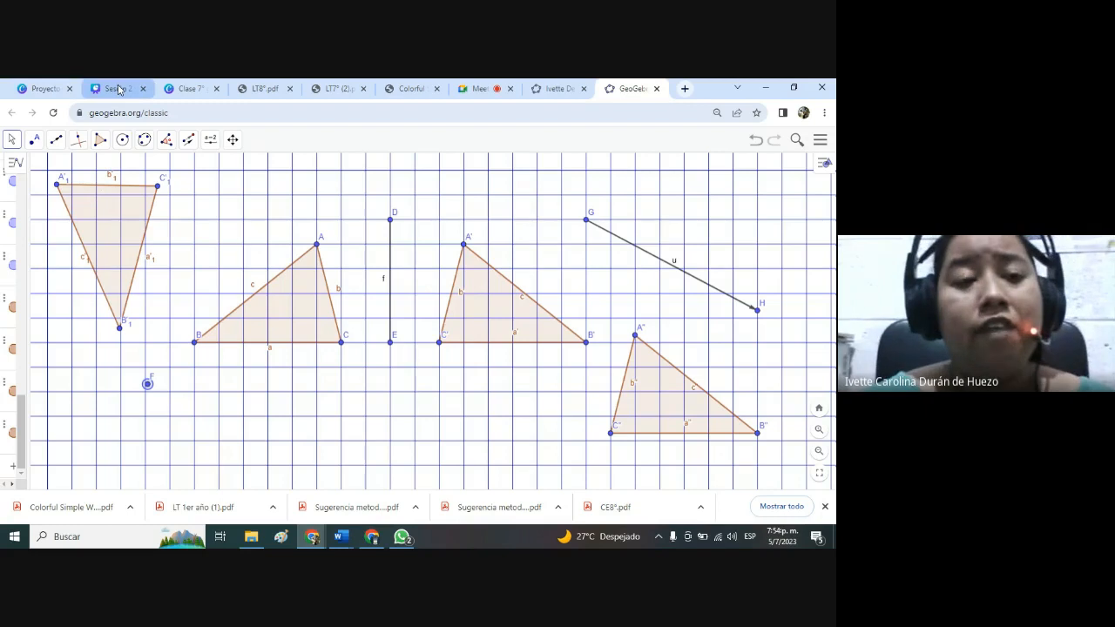
Switch to the Canva design "Clase 7° grado" and present its page 2, "Problema inicial", in full screen.
left_click(186, 90)
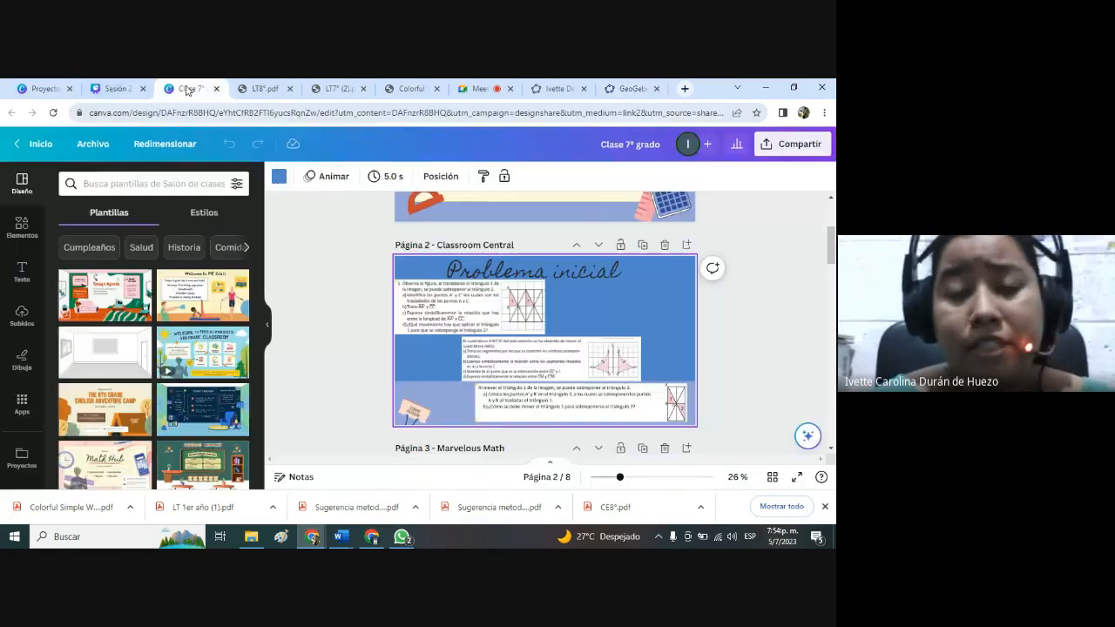
left_click(796, 476)
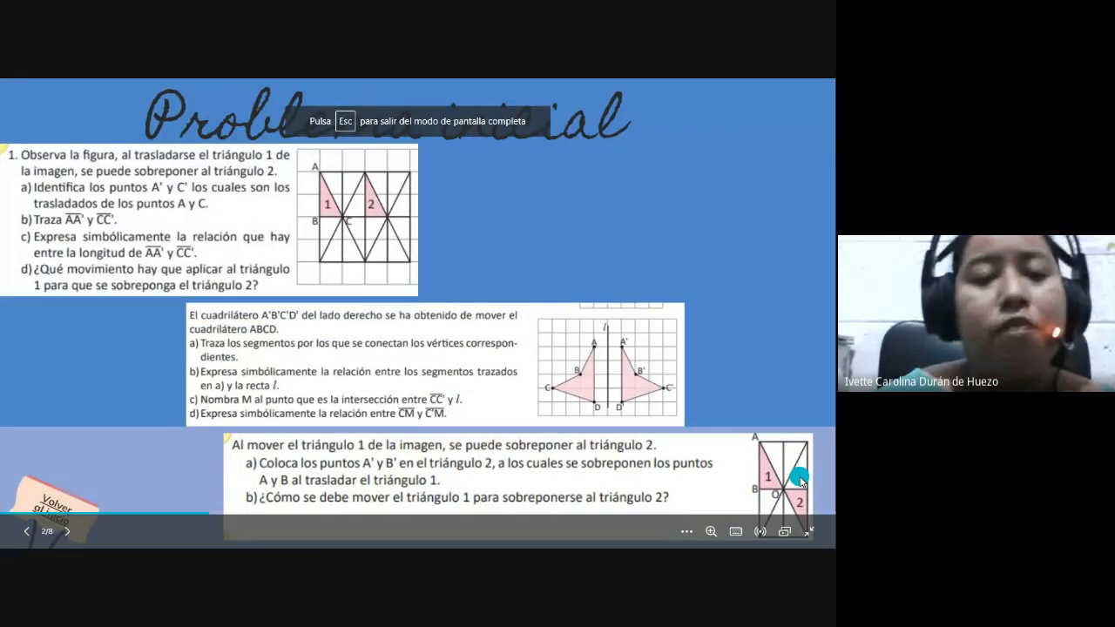
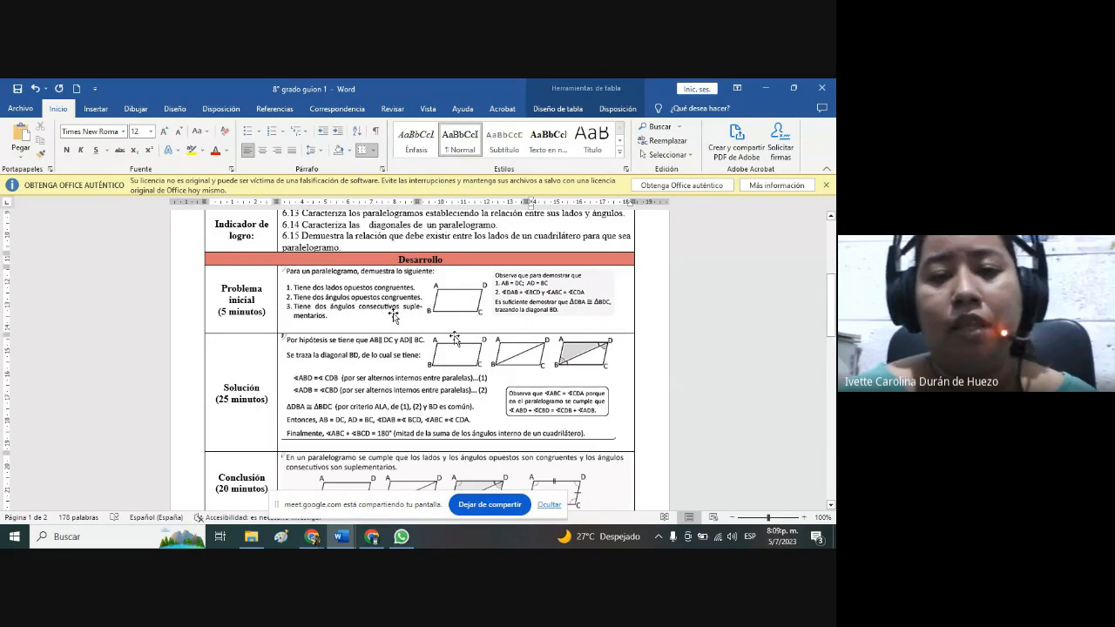
Review the Desarrollo table of the Word lesson plan "8° grado guion 1" from Problema inicial through Conclusión.
left_click_drag(832, 307, 834, 310)
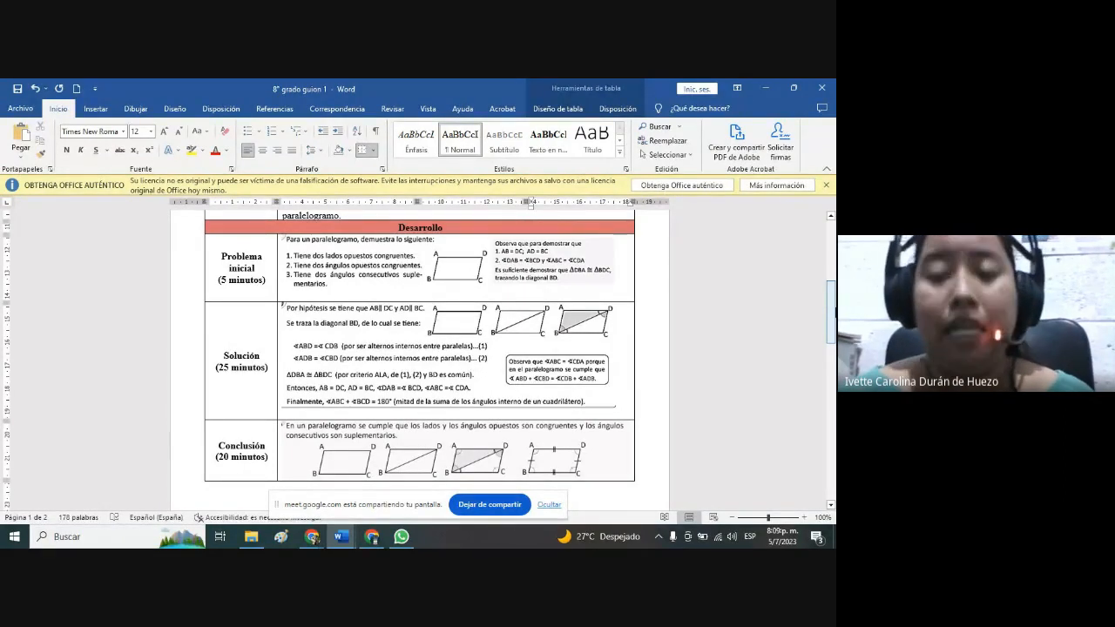
left_click_drag(835, 312, 834, 341)
key("alt")
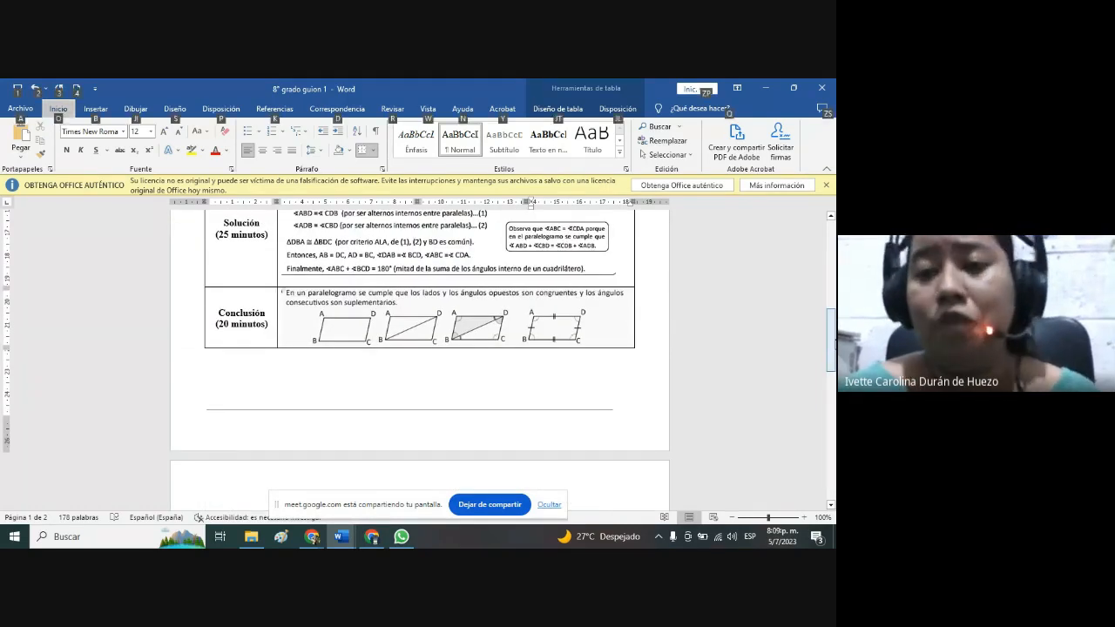
Switch to the Canva design "Clase 8° grado", present it in full screen, view the Problema Inicial page and exit the presentation.
key("alt+Tab")
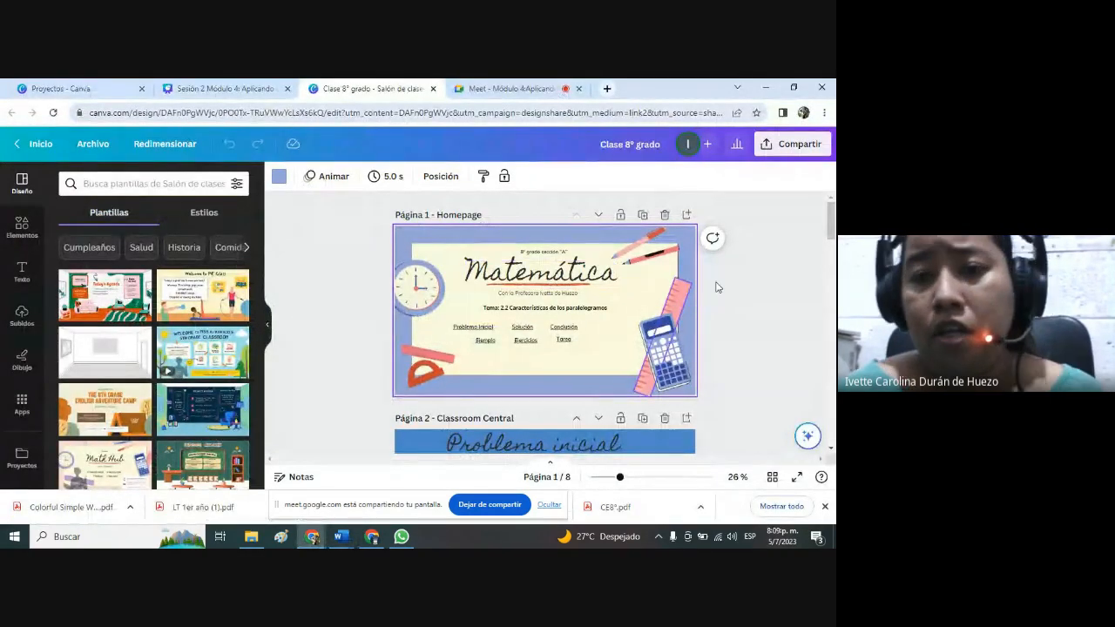
left_click(796, 477)
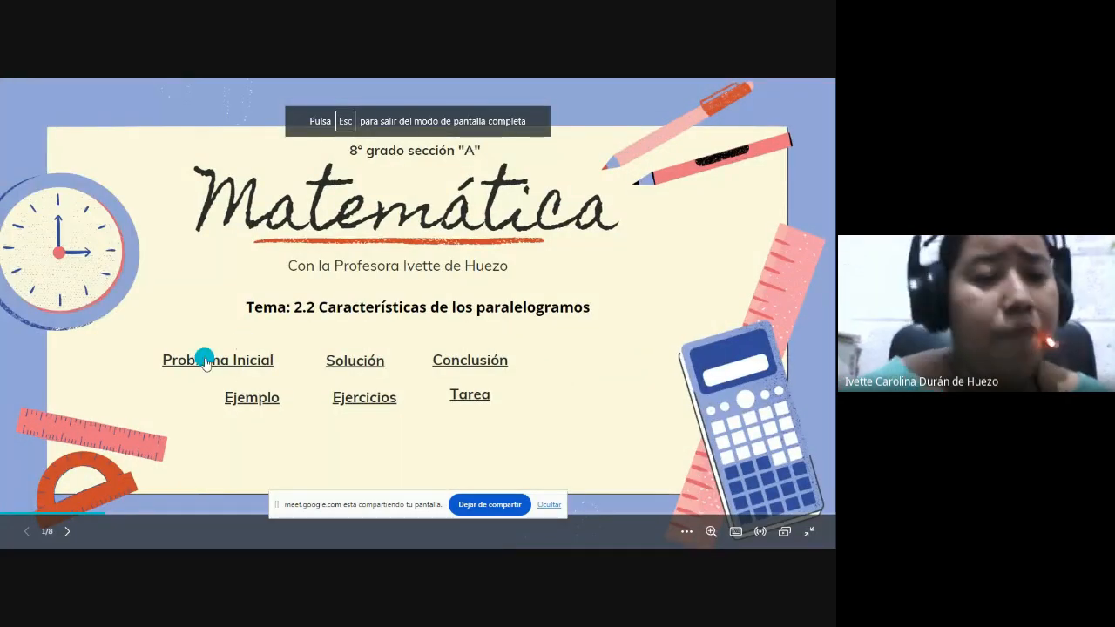
left_click(204, 360)
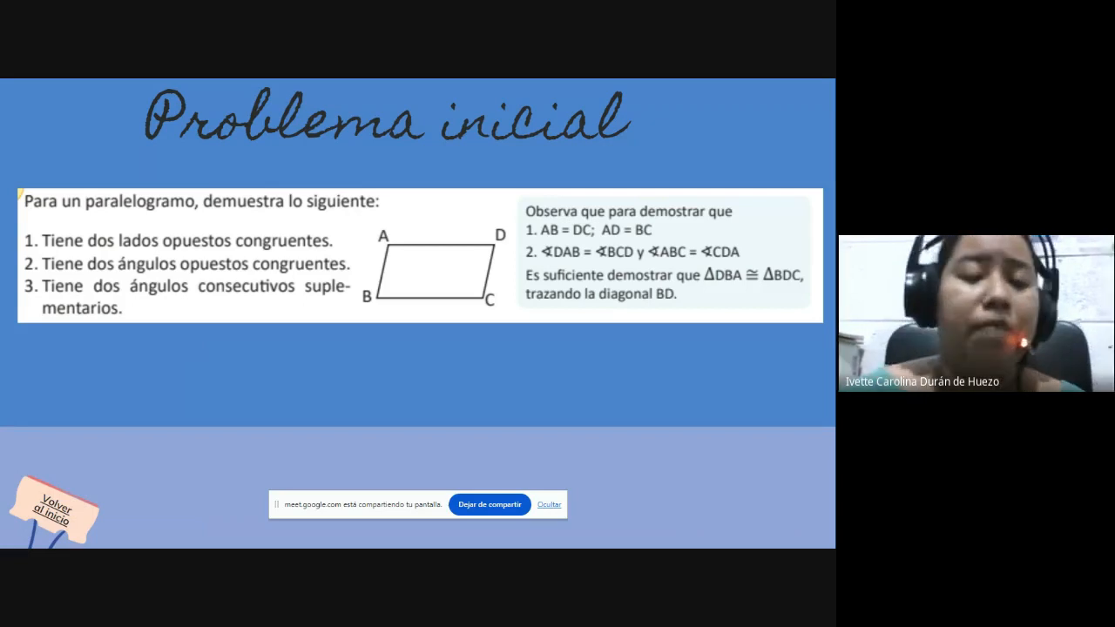
key("Escape")
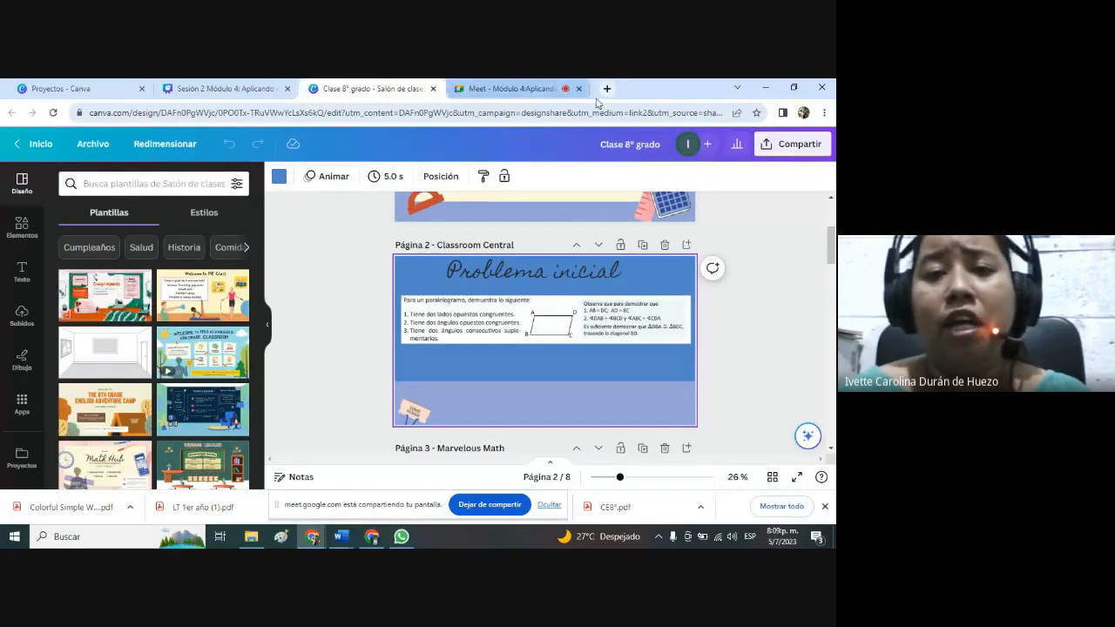
Open the GeoGebra profile page in a new browser tab and launch GeoGebra Clásico from it.
left_click(606, 90)
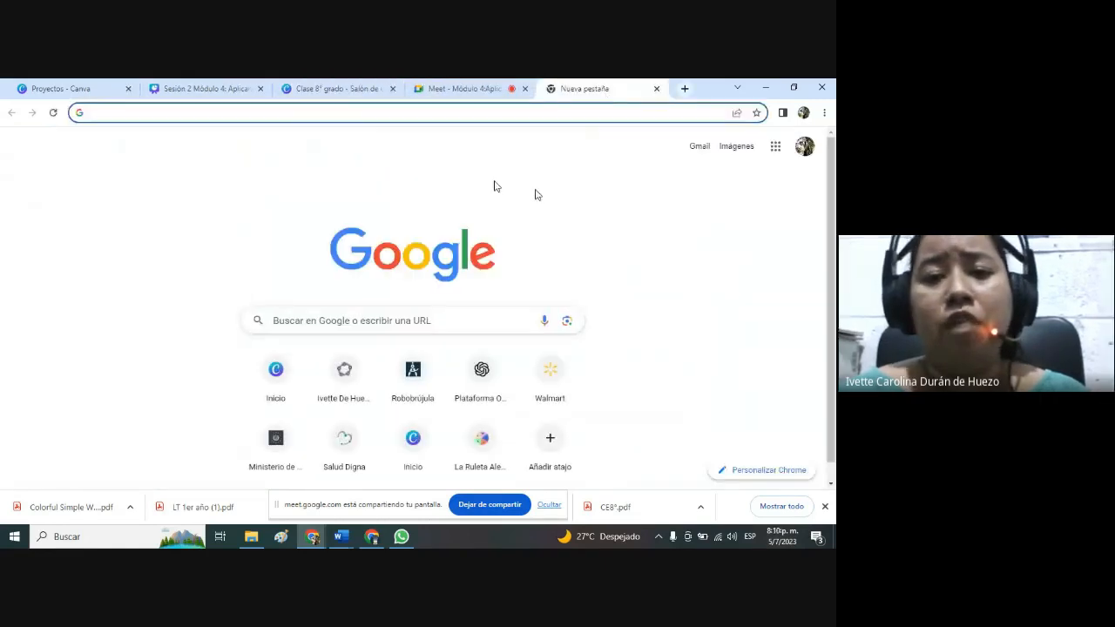
left_click(339, 379)
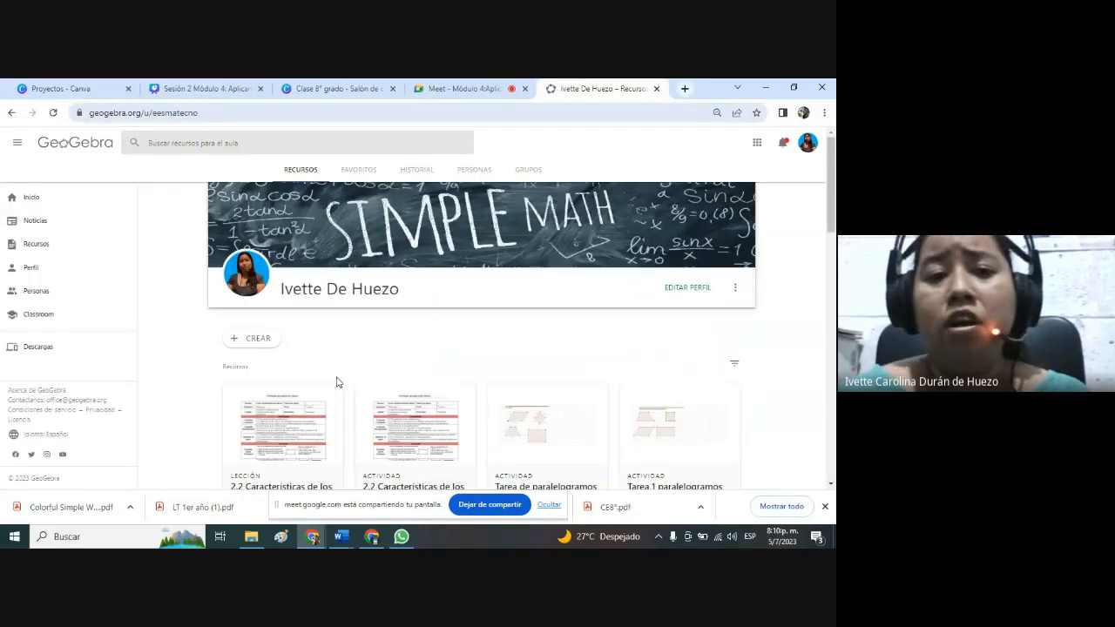
left_click(757, 145)
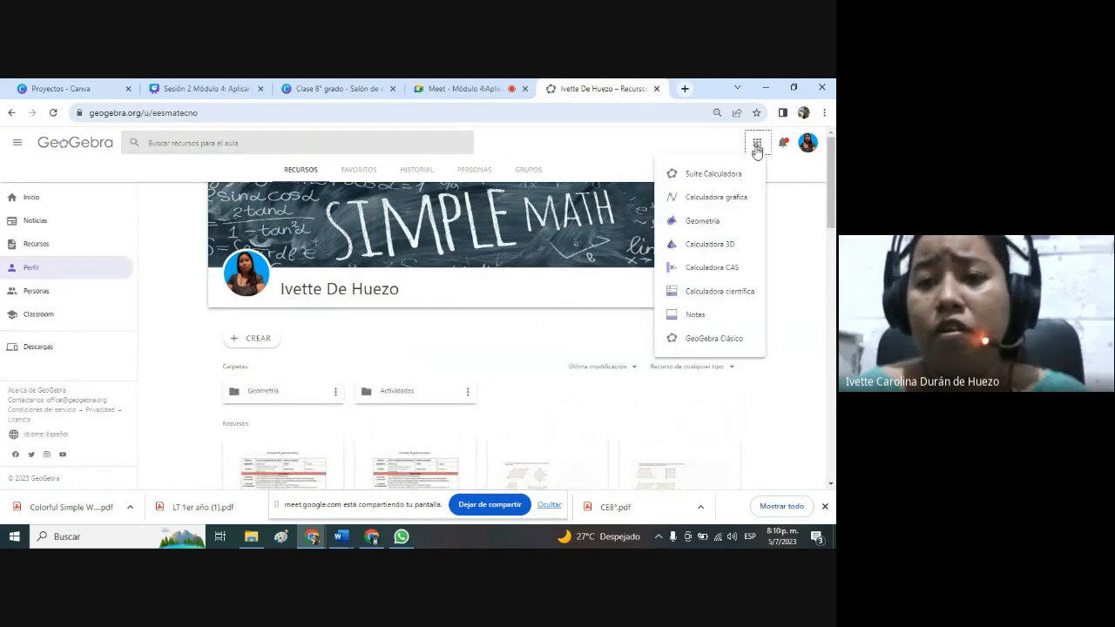
left_click(714, 339)
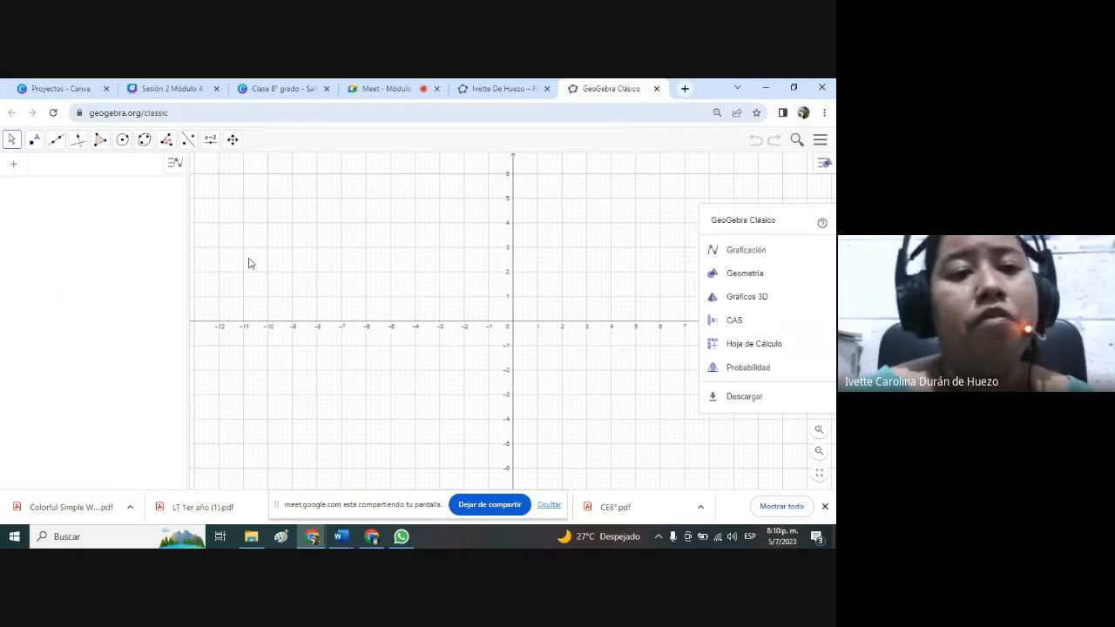
Hide the axes, show only the major grid (Cuadrícula mayor), and shrink the algebra view to widen the graphics view.
right_click(402, 242)
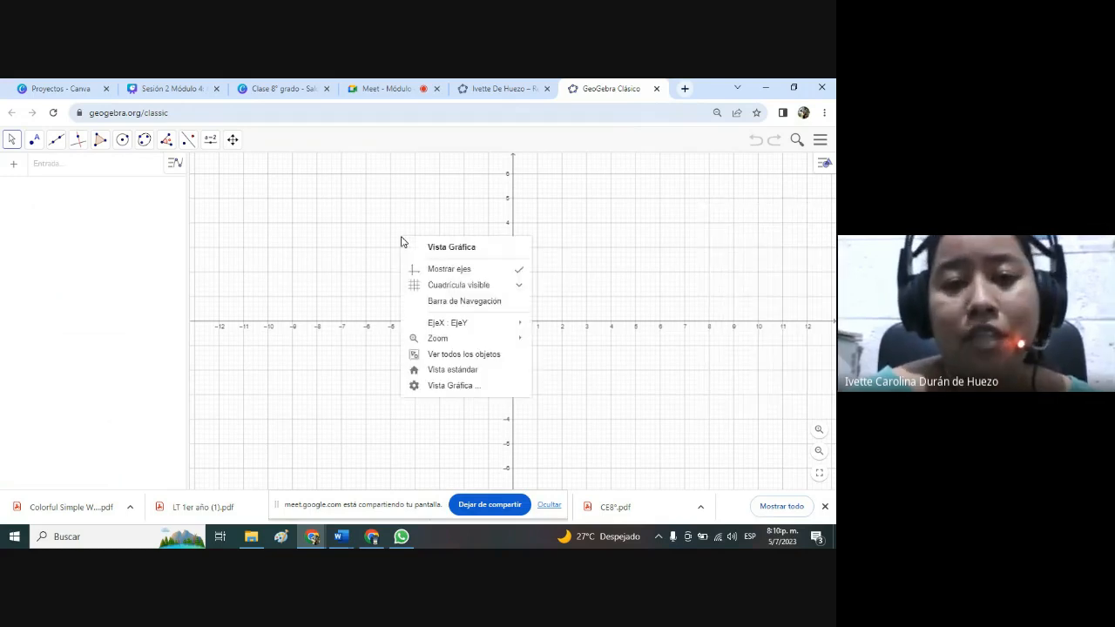
left_click(449, 269)
right_click(305, 241)
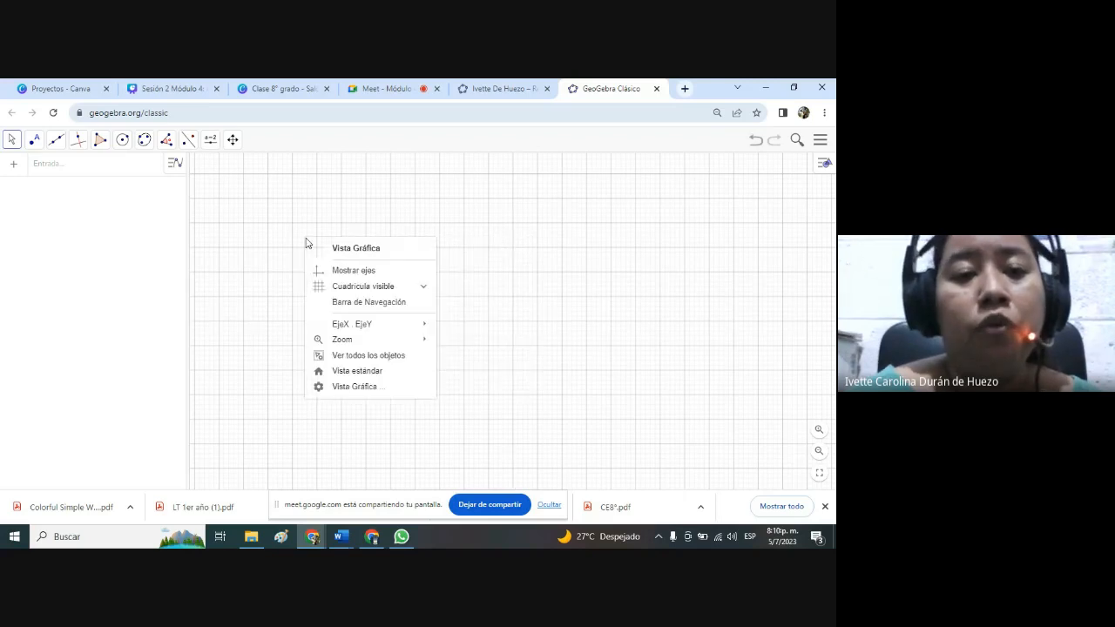
left_click(366, 286)
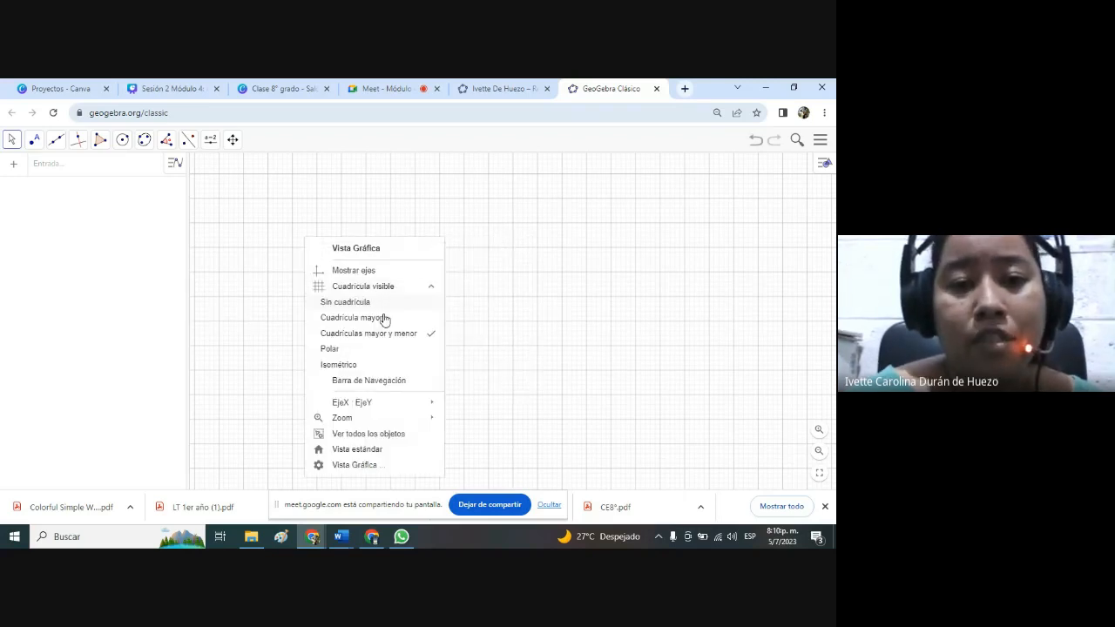
left_click(389, 319)
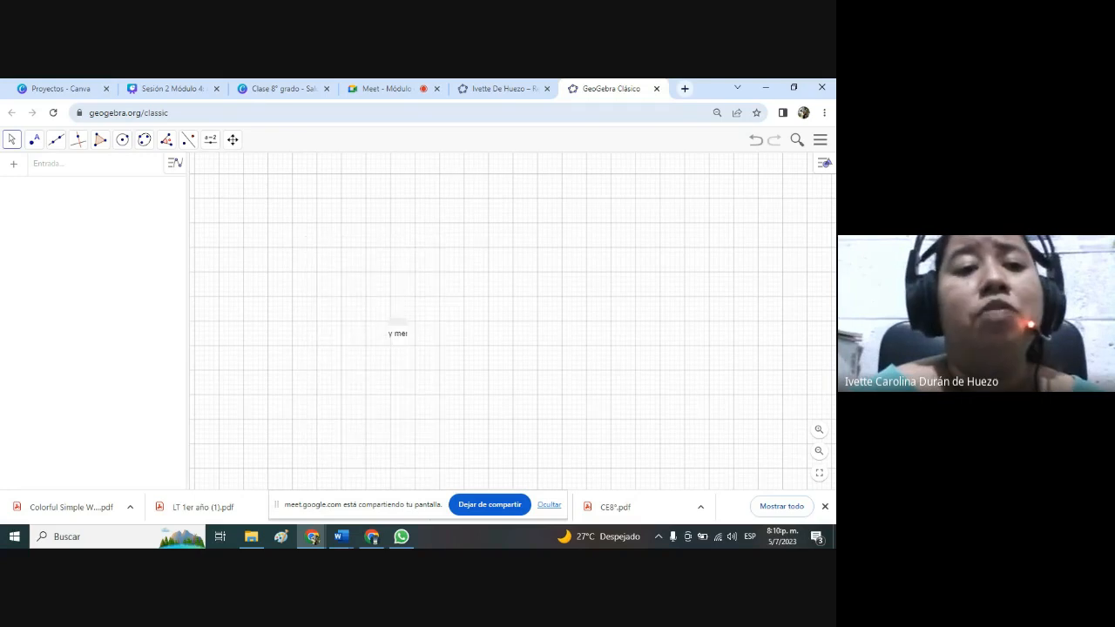
left_click_drag(186, 277, 12, 256)
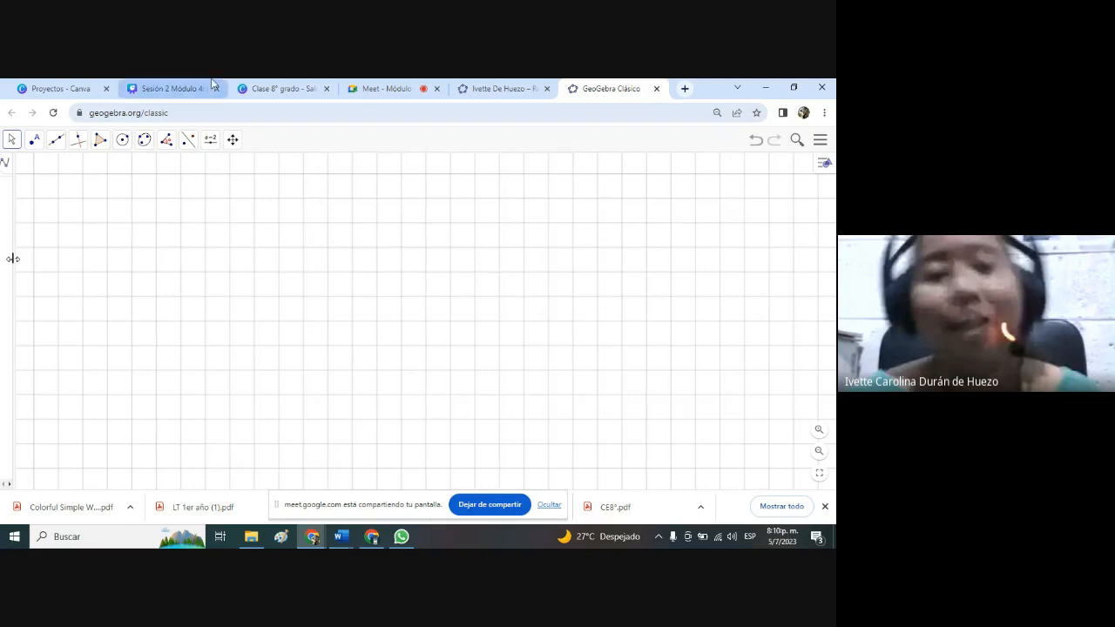
Check the Google Meet call and return to the blank GeoGebra Clásico worksheet.
left_click(389, 83)
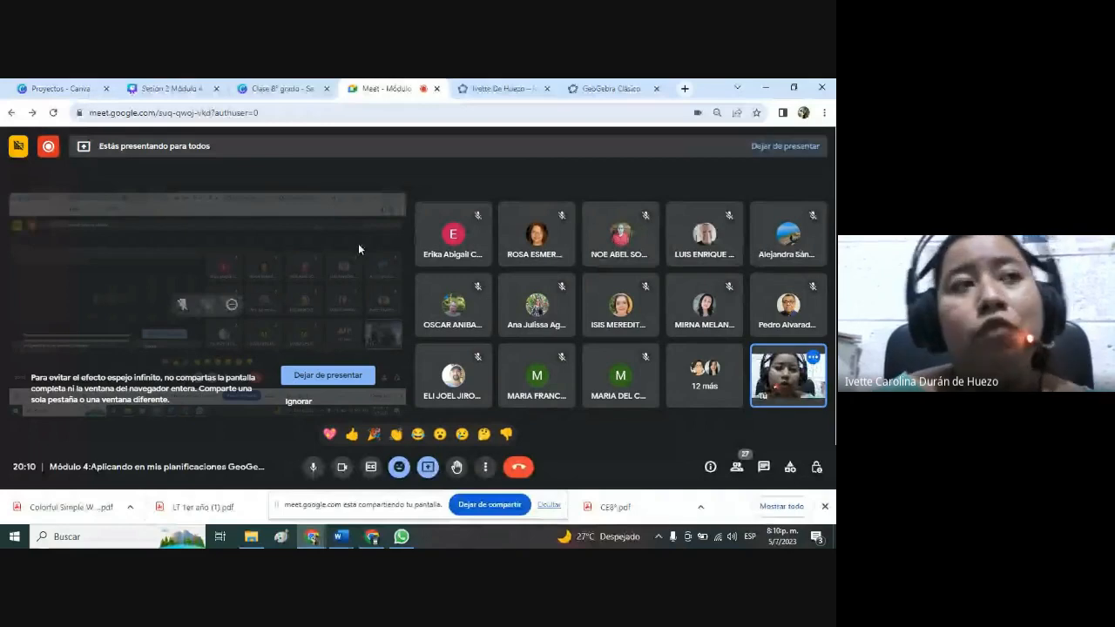
left_click(581, 85)
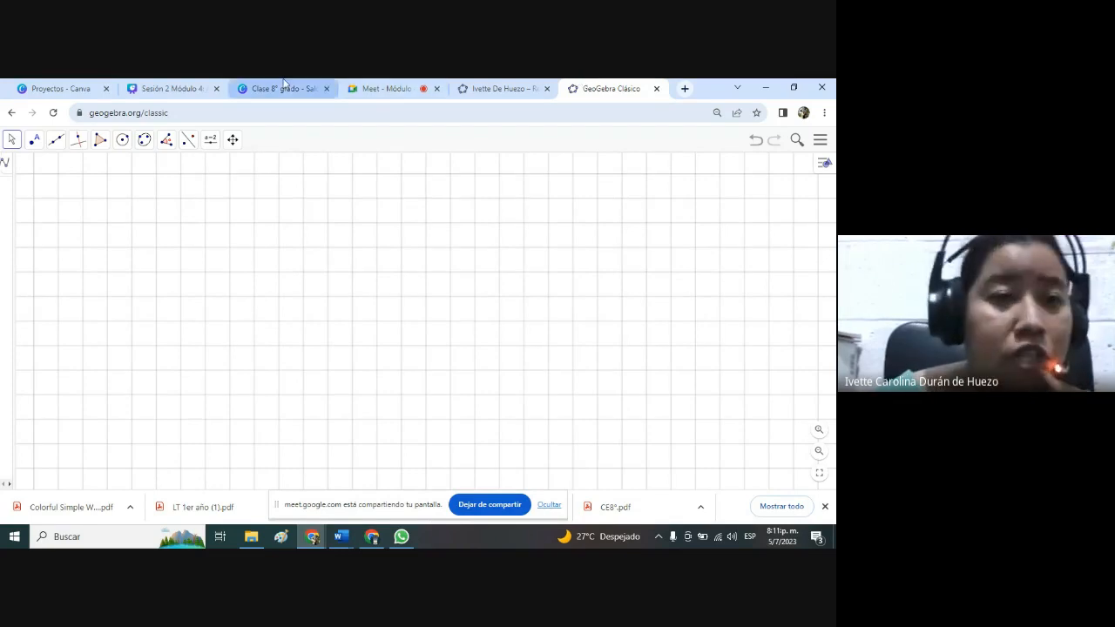
Draw quadrilateral ABCD with Polígono, with sides AB about 3.2, BC about 5.1, CD about 2.4 and DA about 4.9 units.
left_click(100, 140)
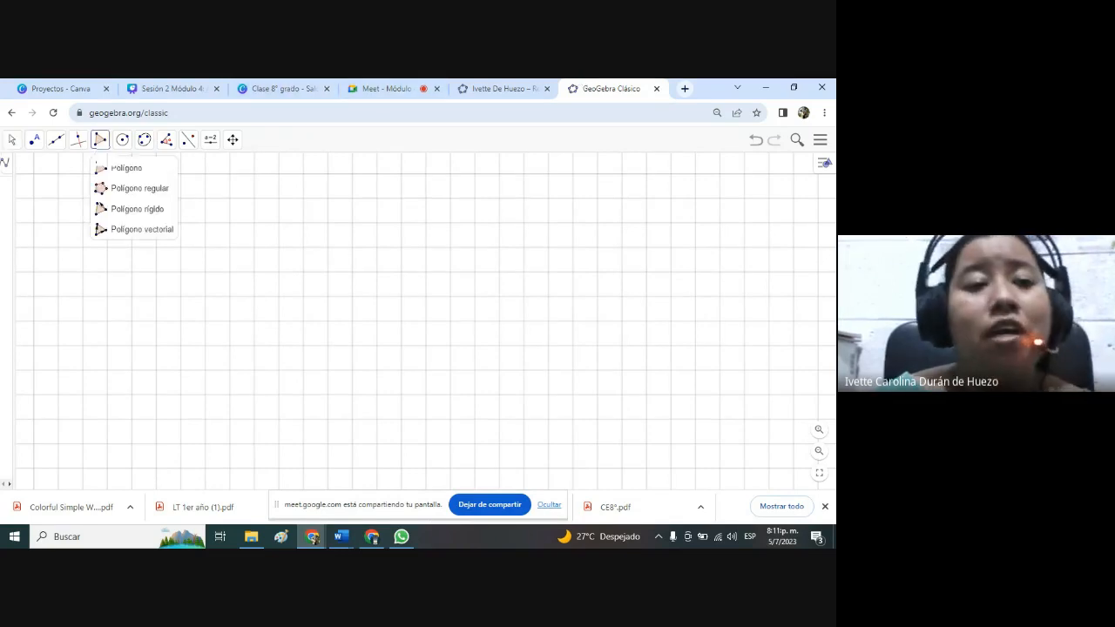
left_click(112, 170)
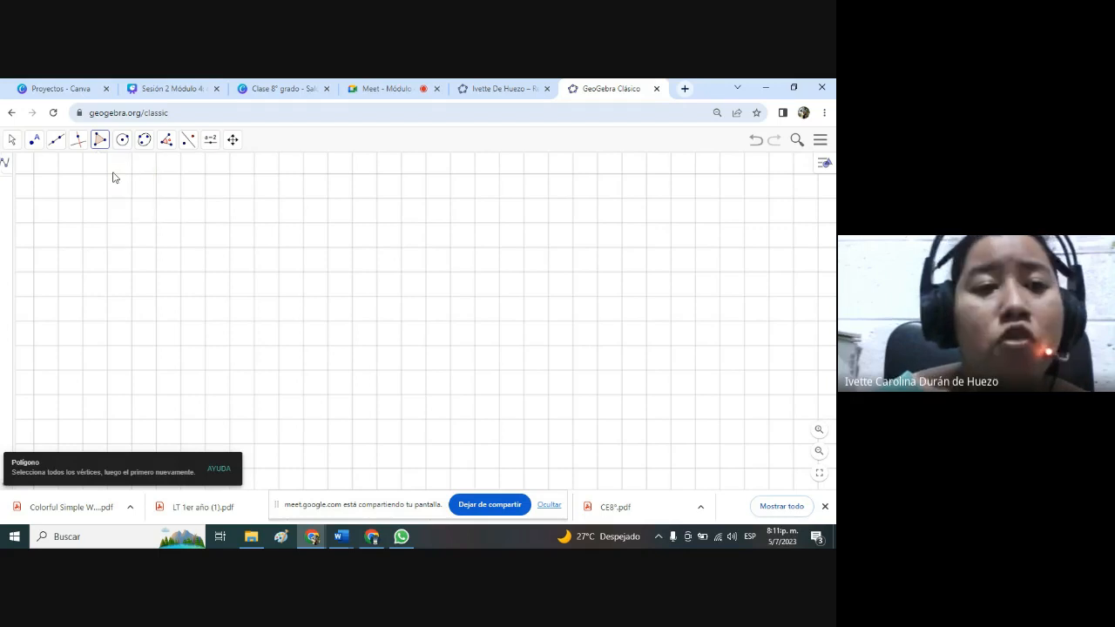
left_click(254, 199)
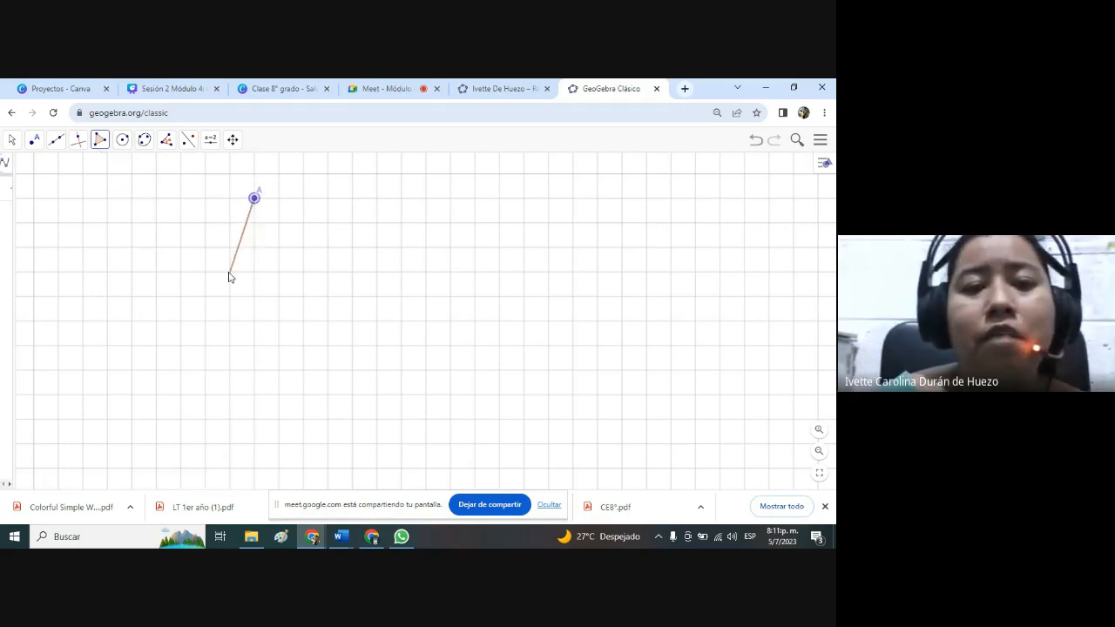
left_click(230, 272)
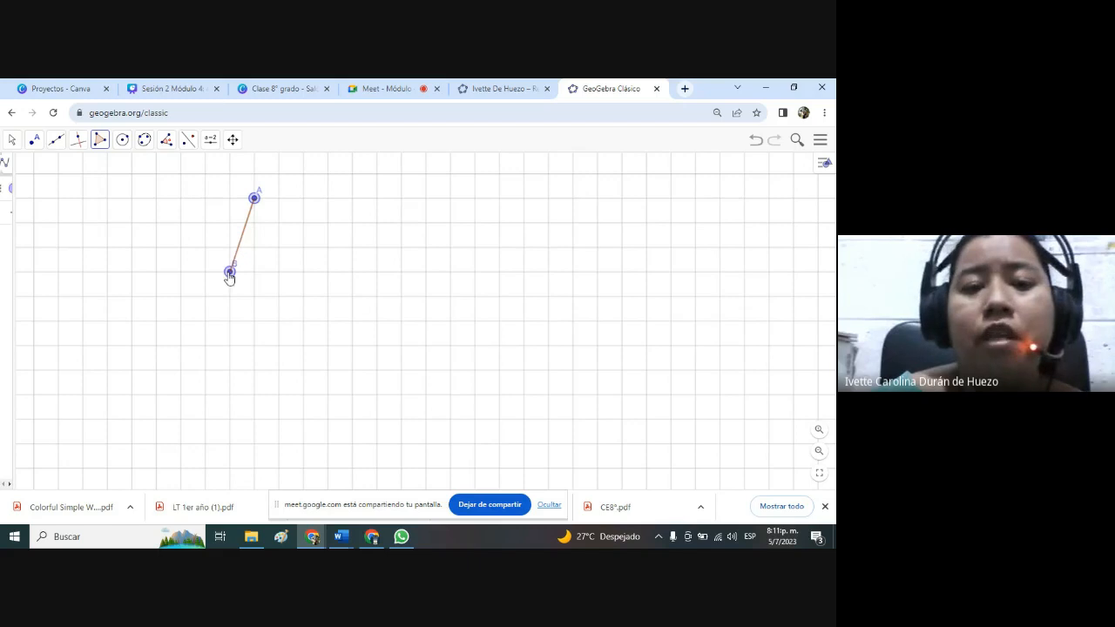
left_click(352, 296)
left_click(366, 239)
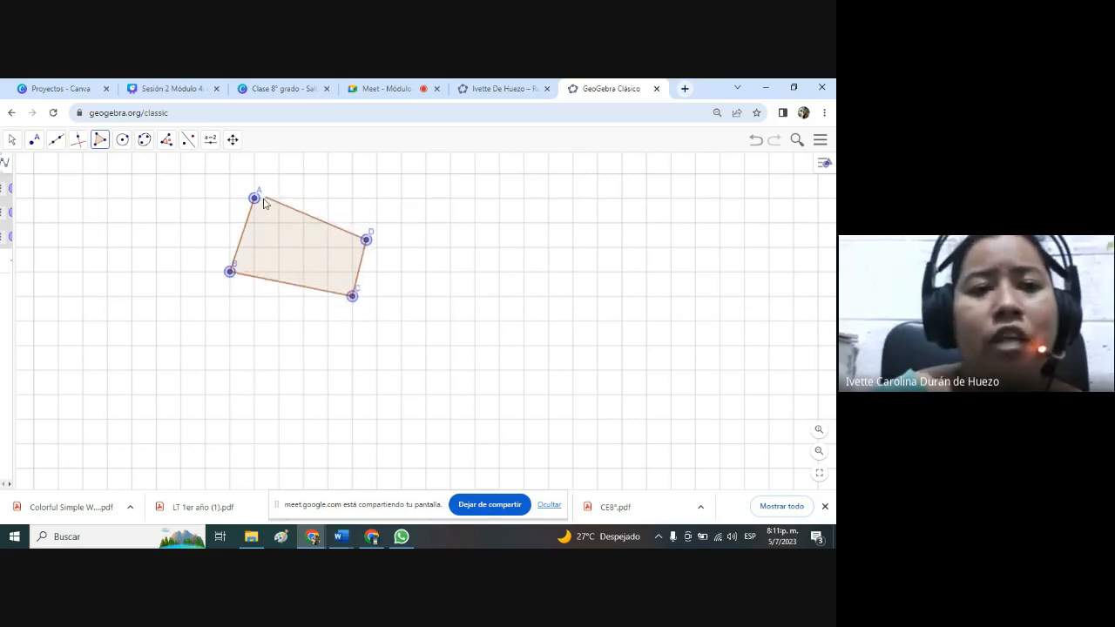
left_click(255, 199)
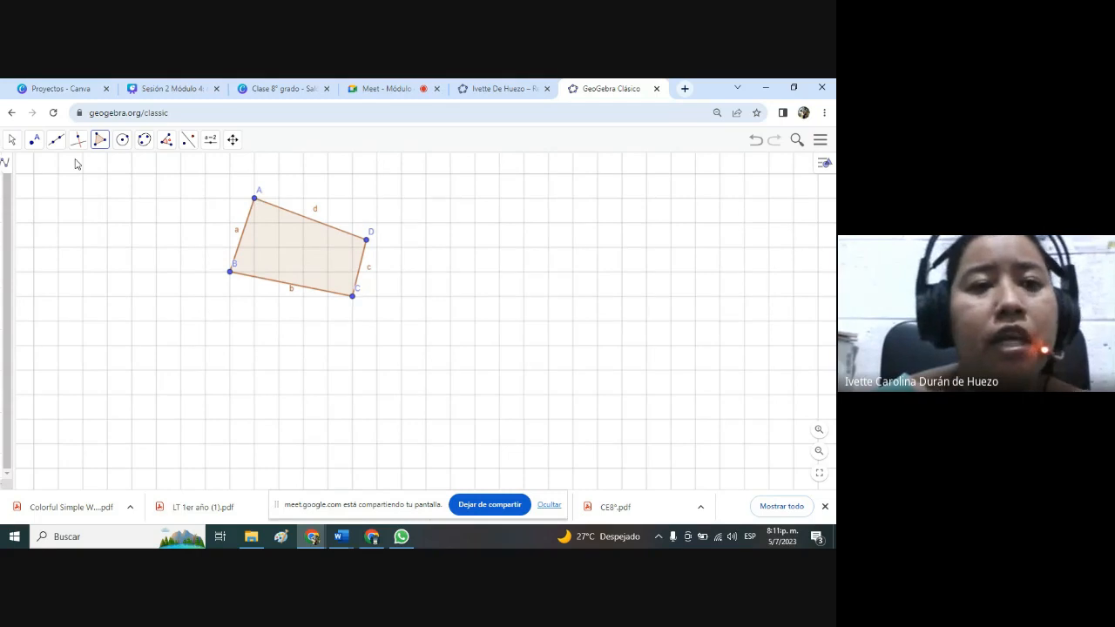
Measure all the interior angles of quadrilateral ABCD using Ángulo.
left_click(168, 146)
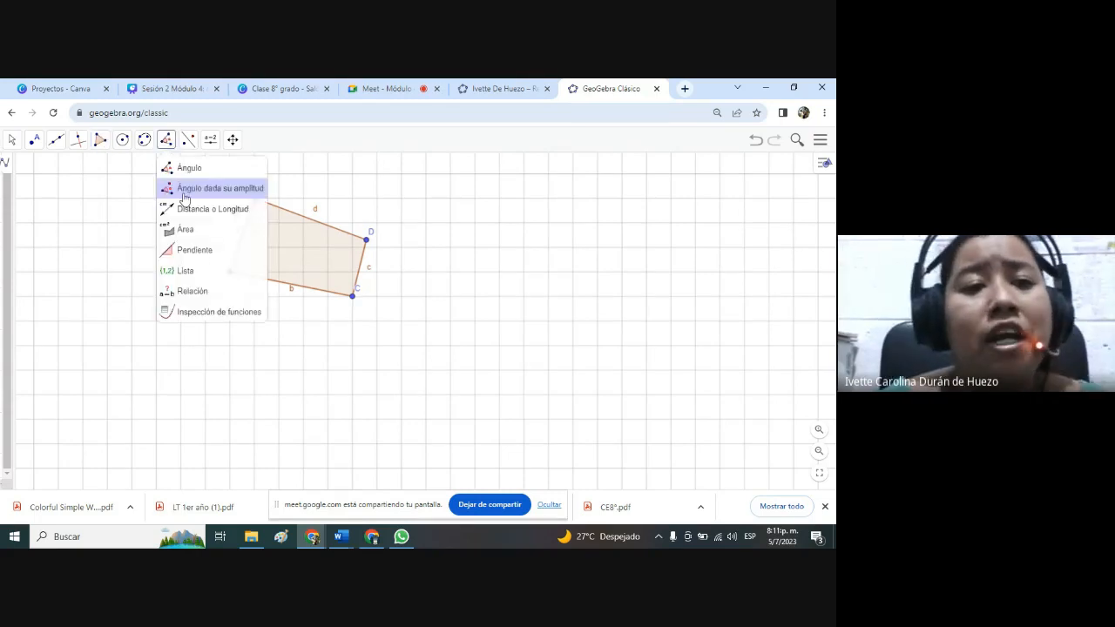
left_click(196, 169)
left_click(282, 251)
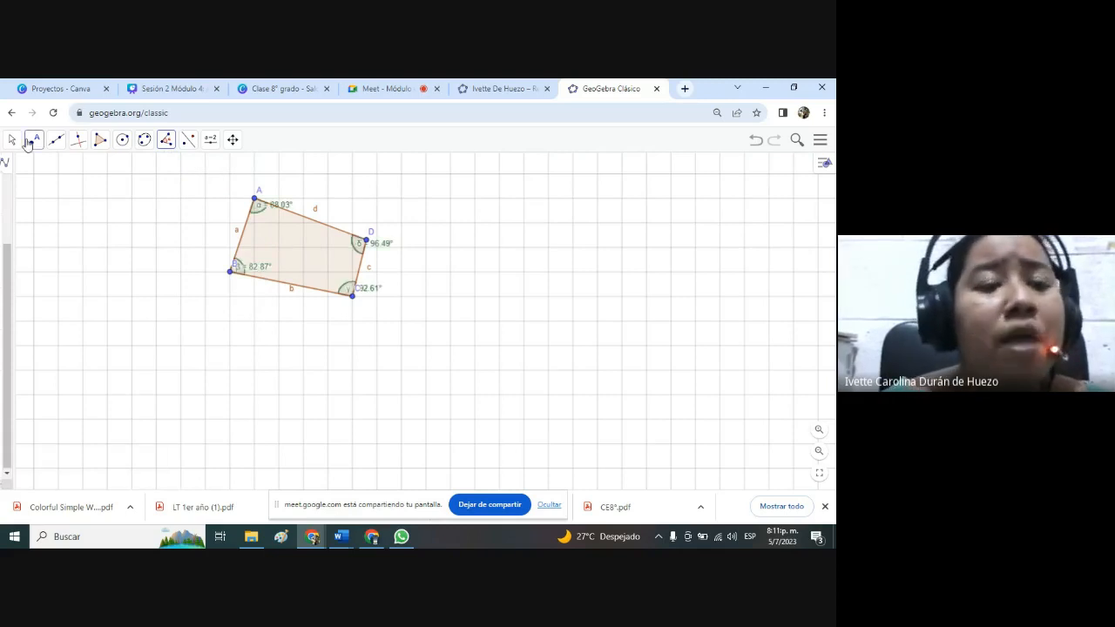
Label the lengths of sides a, d, b and c of the quadrilateral using Distancia o Longitud.
left_click(187, 142)
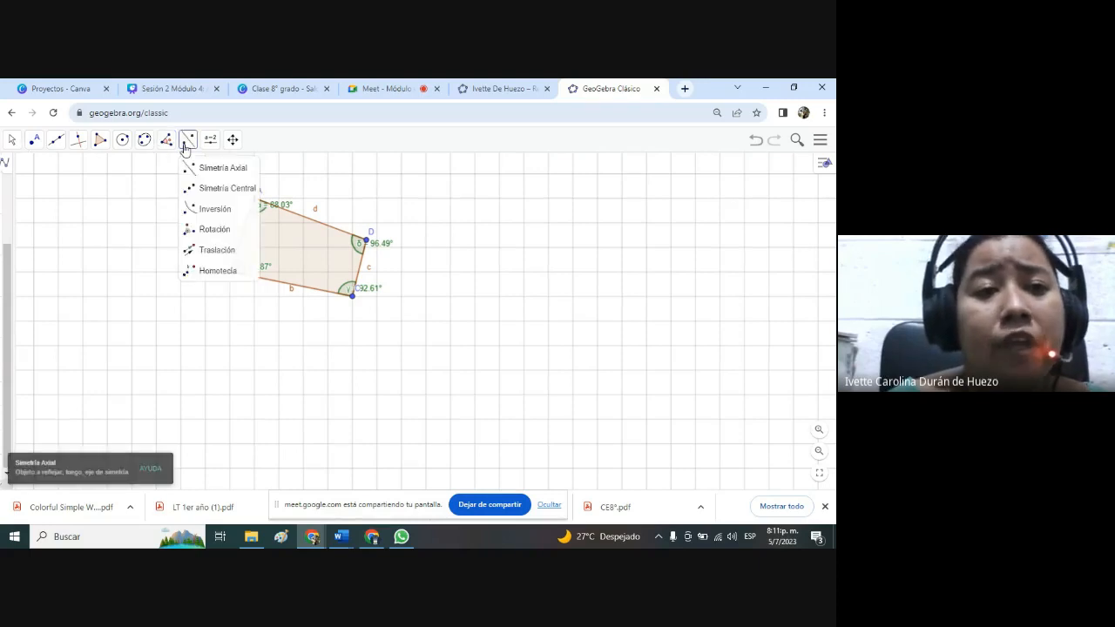
left_click(164, 144)
left_click(181, 210)
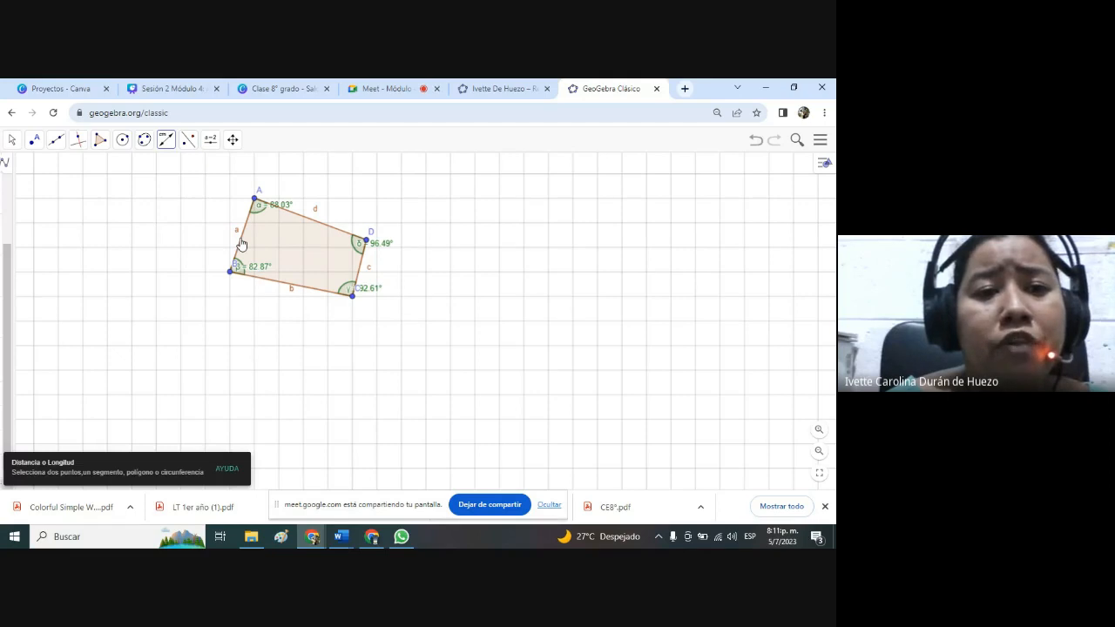
left_click(242, 245)
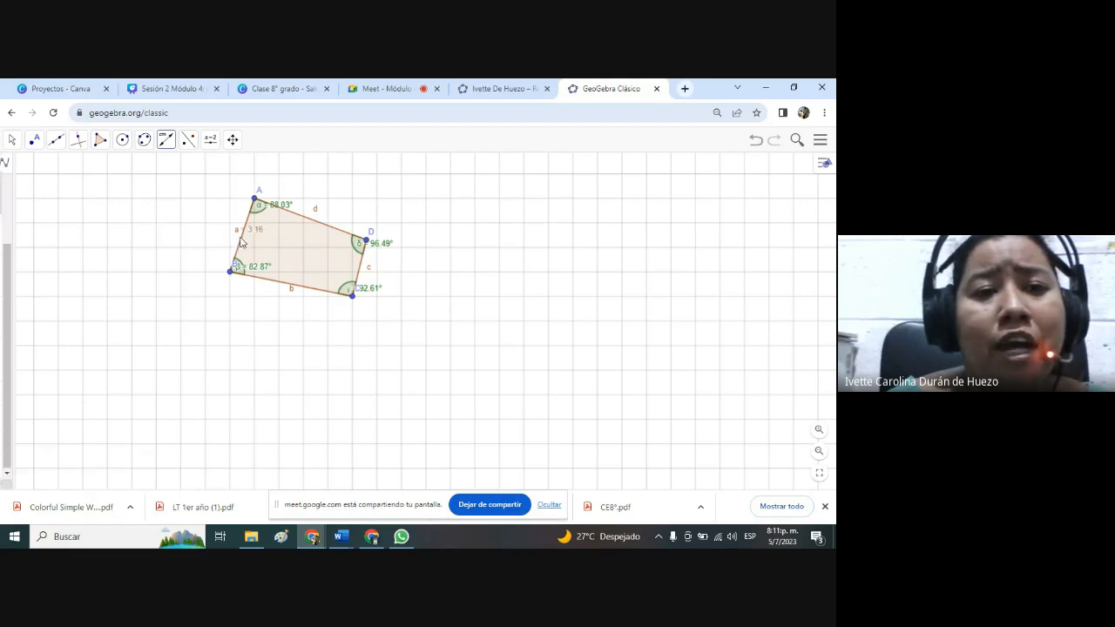
left_click(316, 226)
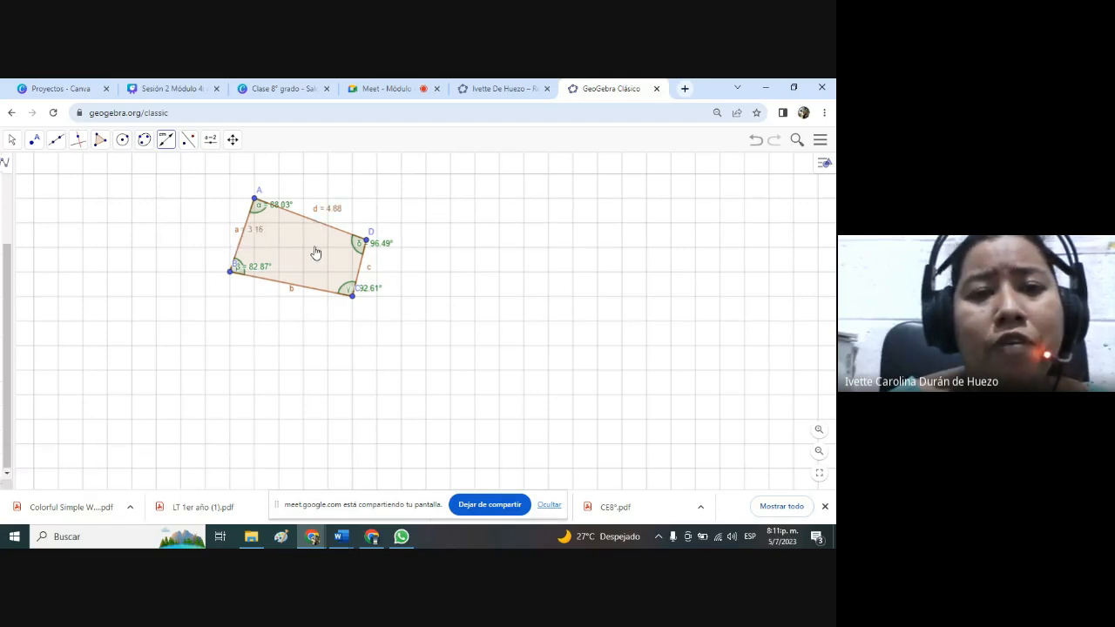
left_click(315, 292)
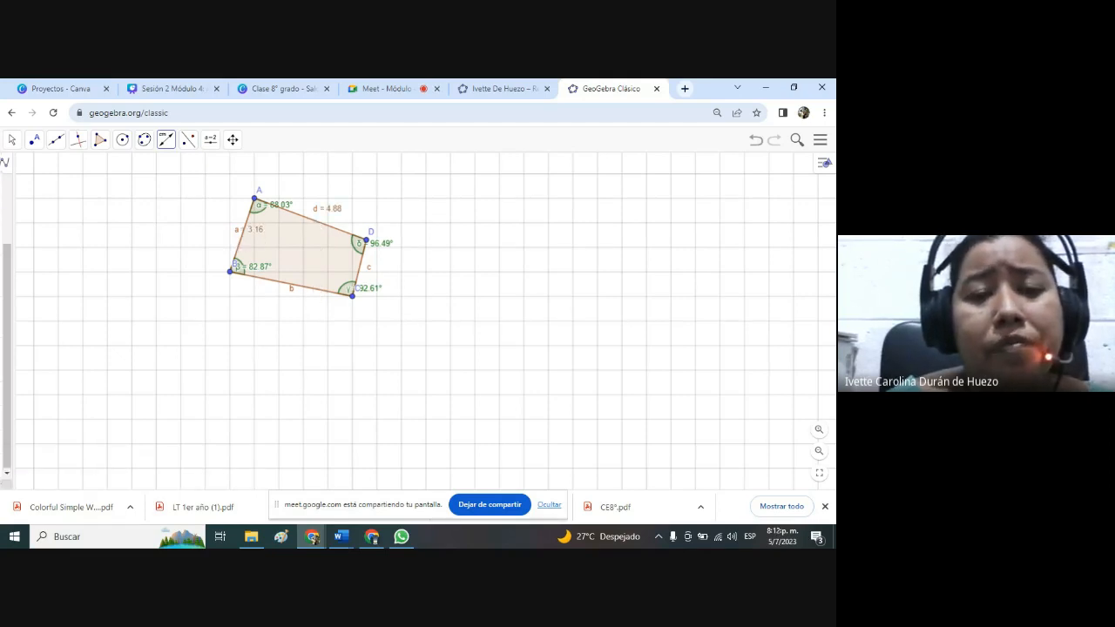
left_click(363, 275)
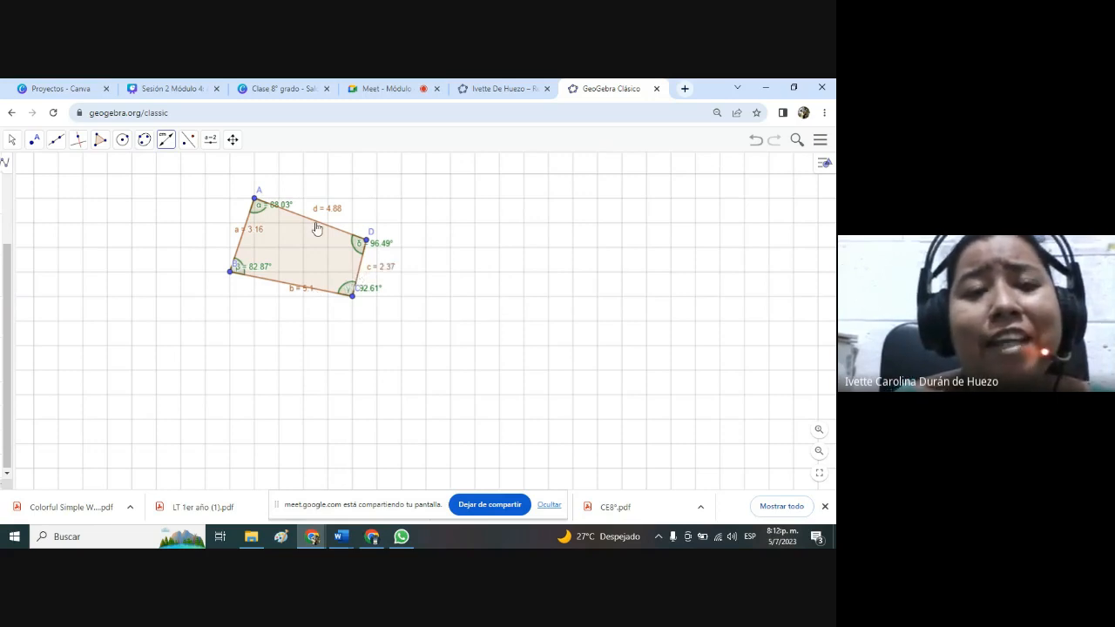
View the Canva page "Problema inicial" in full screen, exit the presentation and return to the quadrilateral in GeoGebra Clásico.
left_click(261, 88)
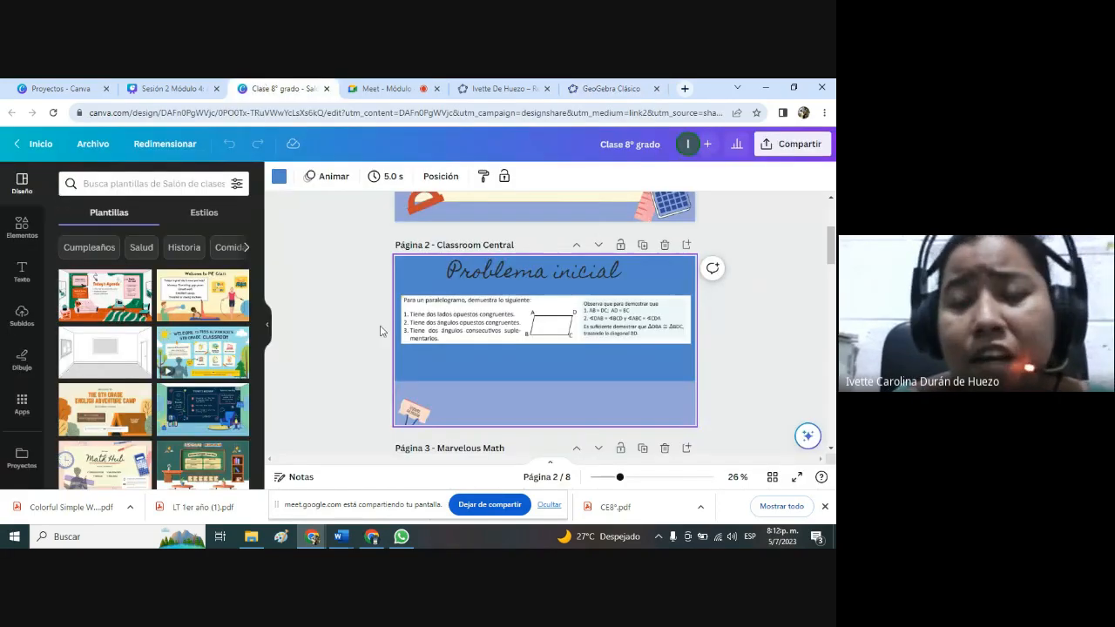
left_click(797, 476)
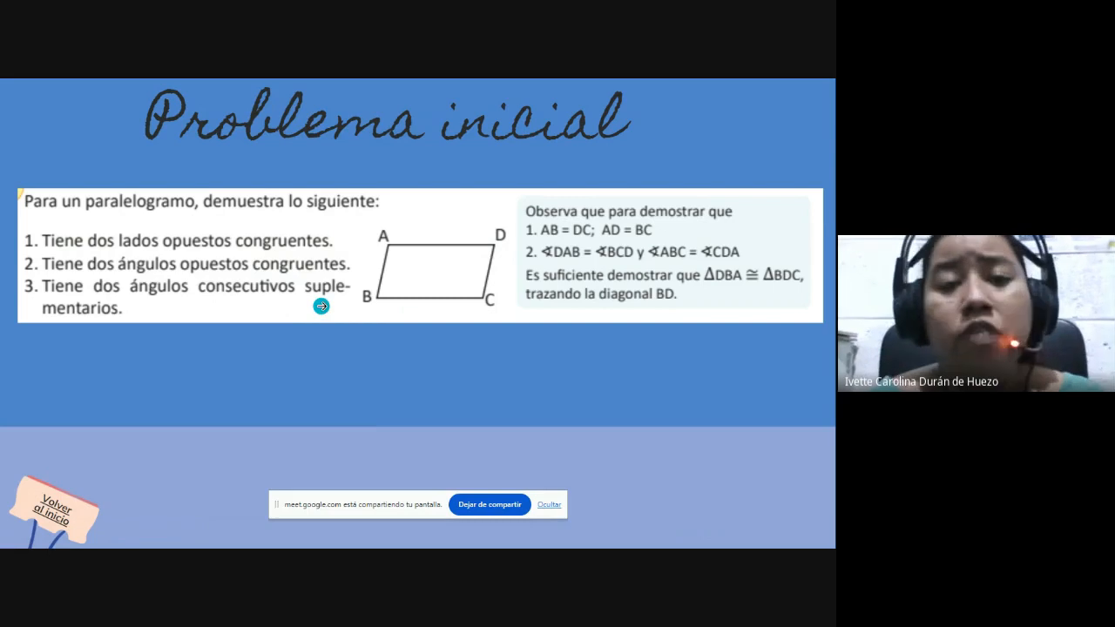
key("Escape")
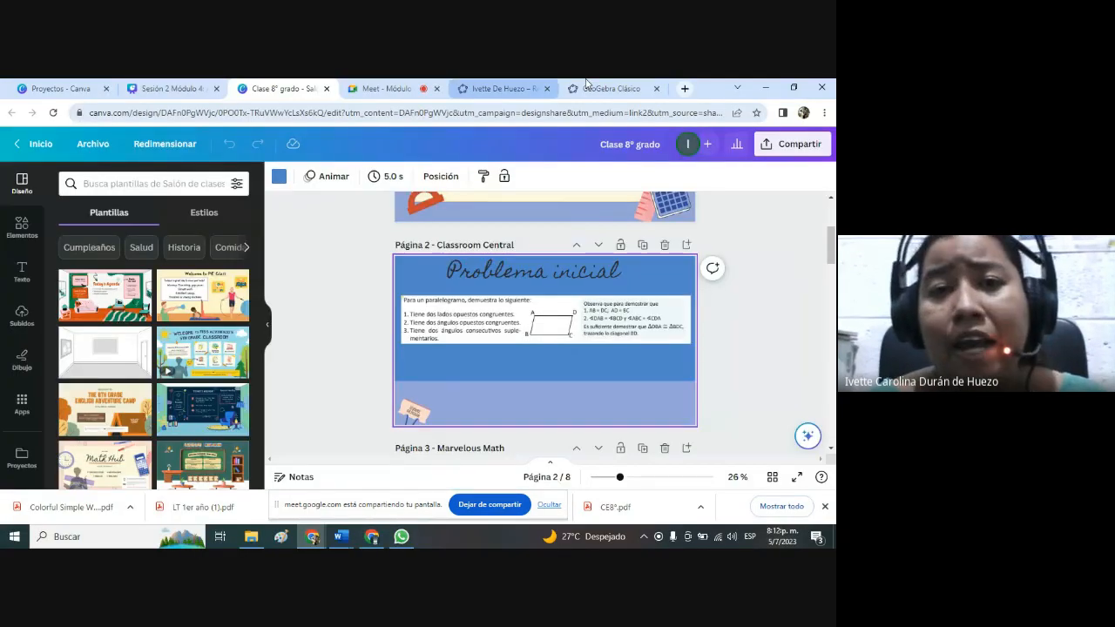
left_click(613, 88)
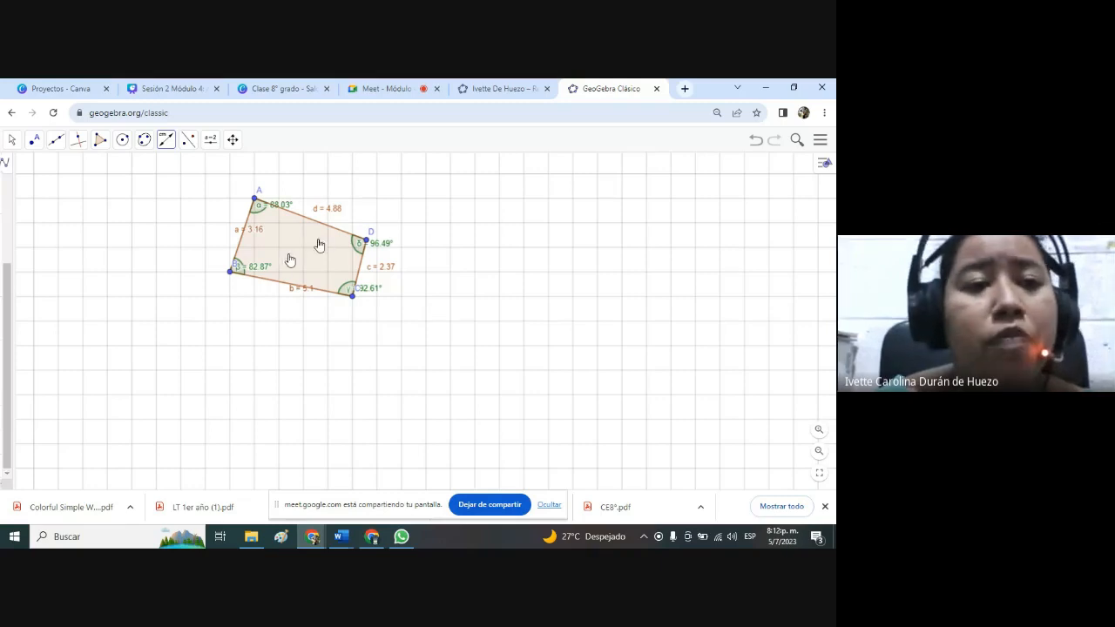
Shift quadrilateral ABCD slightly with Mueve and reposition the labels of angles β, δ and γ so they are readable.
left_click(11, 142)
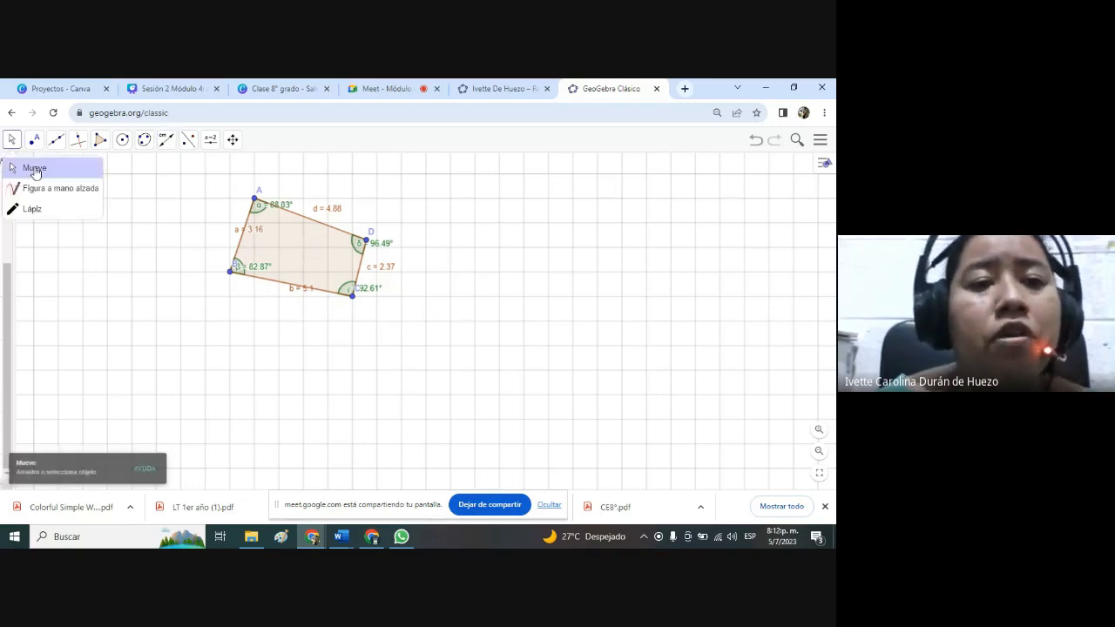
left_click_drag(311, 251, 342, 259)
left_click_drag(287, 283, 301, 278)
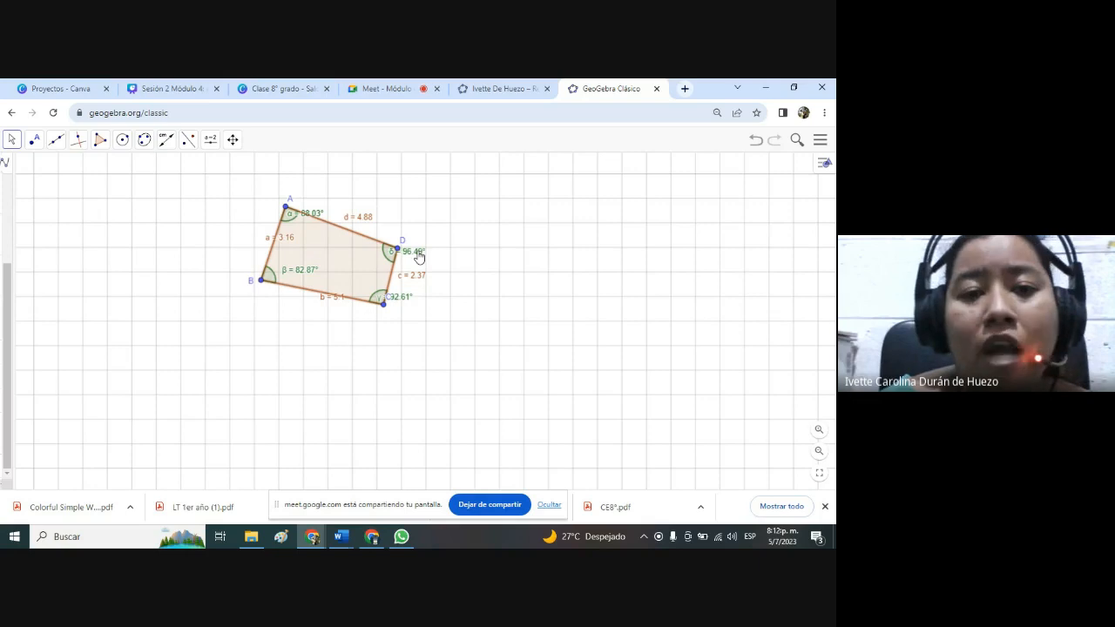
left_click_drag(416, 253, 431, 250)
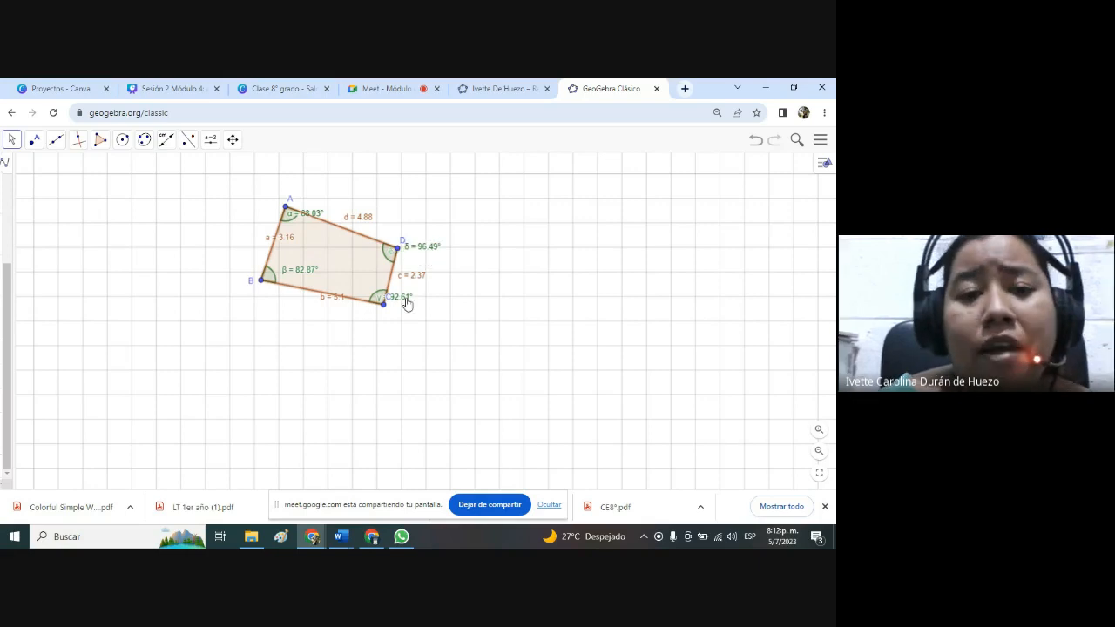
left_click_drag(406, 304, 371, 289)
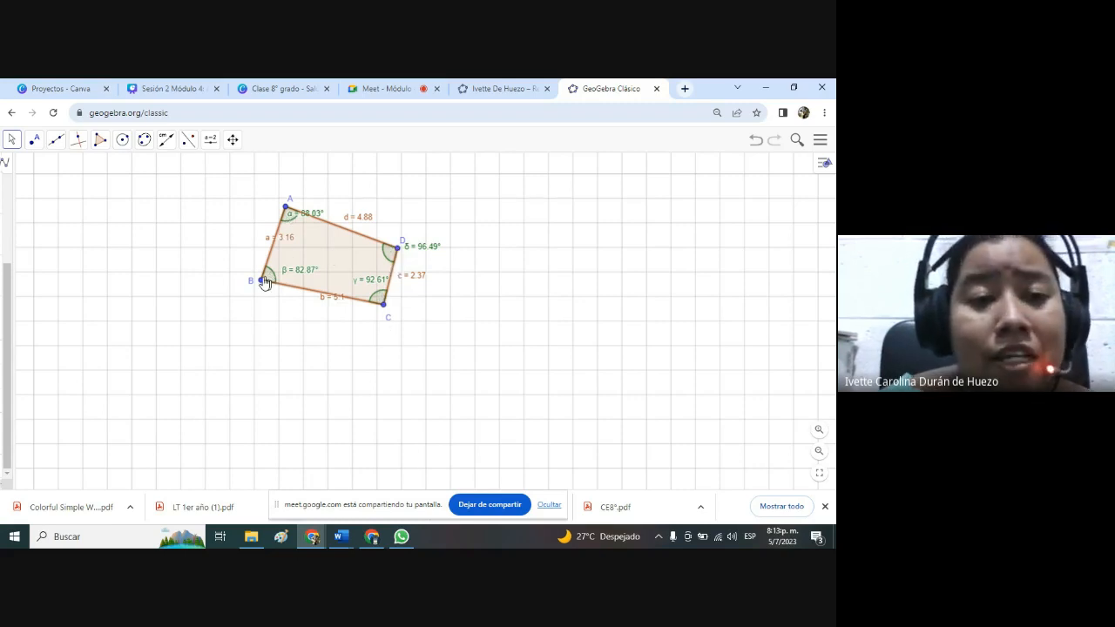
Move vertices B, A, D and C to form a right trapezoid with AB 4, AD 6, BC 3 and right angles at A and B.
left_click_drag(265, 283, 253, 321)
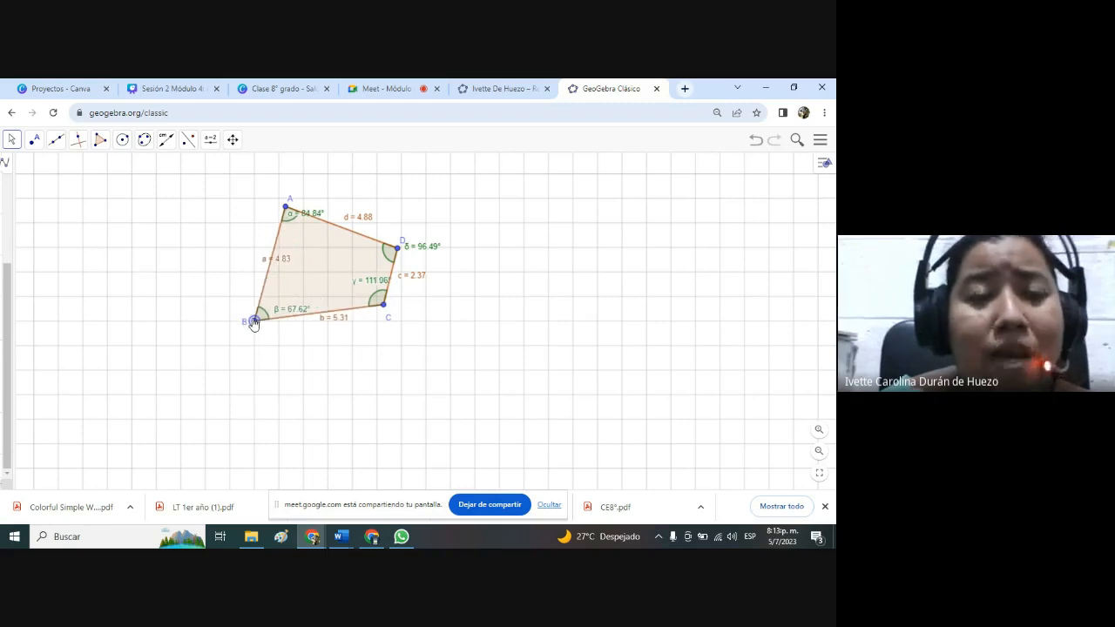
left_click_drag(288, 207, 256, 225)
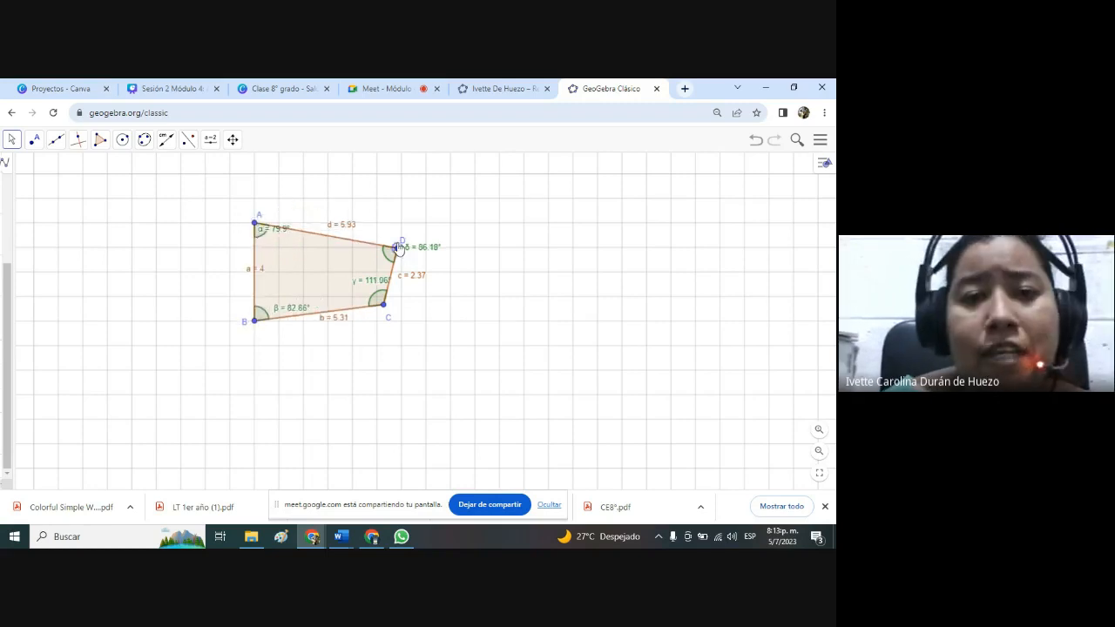
left_click_drag(398, 249, 403, 226)
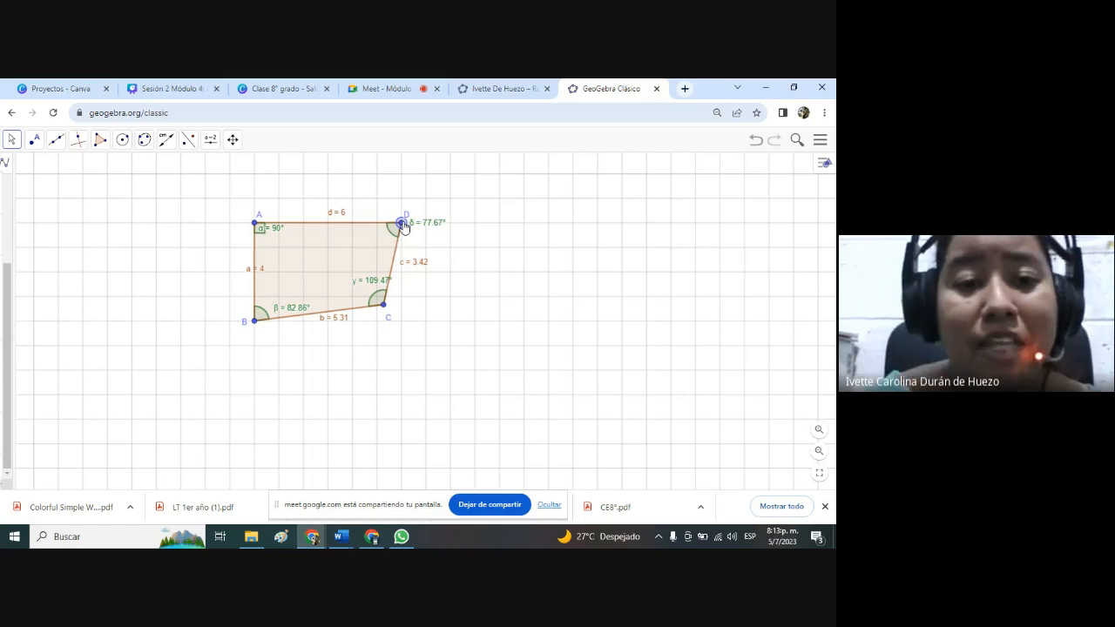
left_click_drag(383, 304, 328, 320)
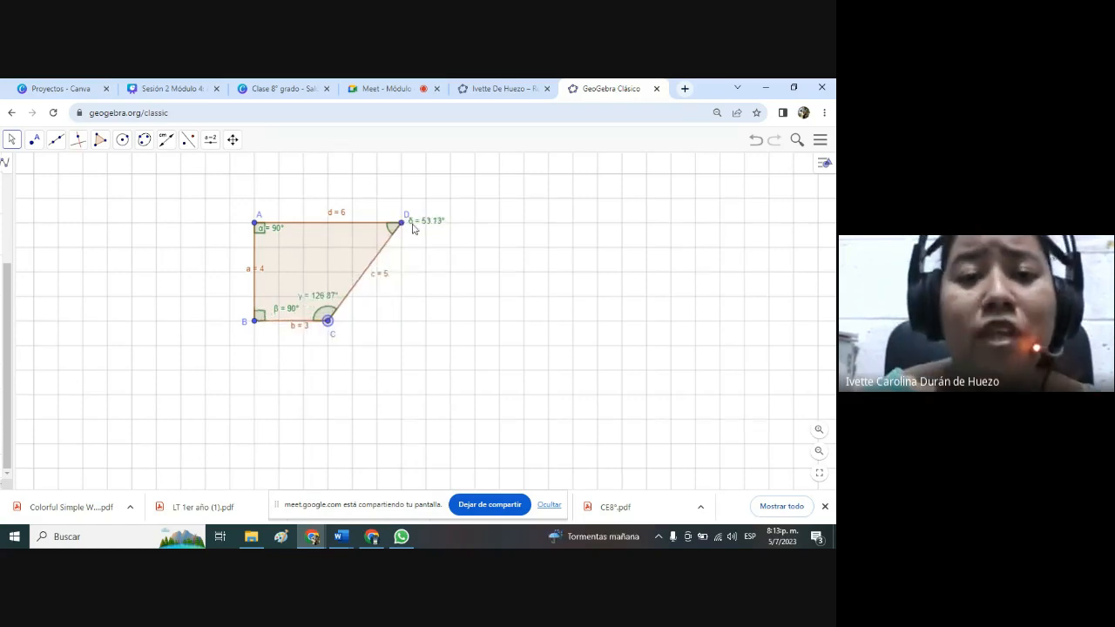
Move vertices D, C and B to turn the trapezoid into a square with sides of 3 units.
left_click_drag(402, 223, 328, 228)
left_click_drag(328, 321, 328, 297)
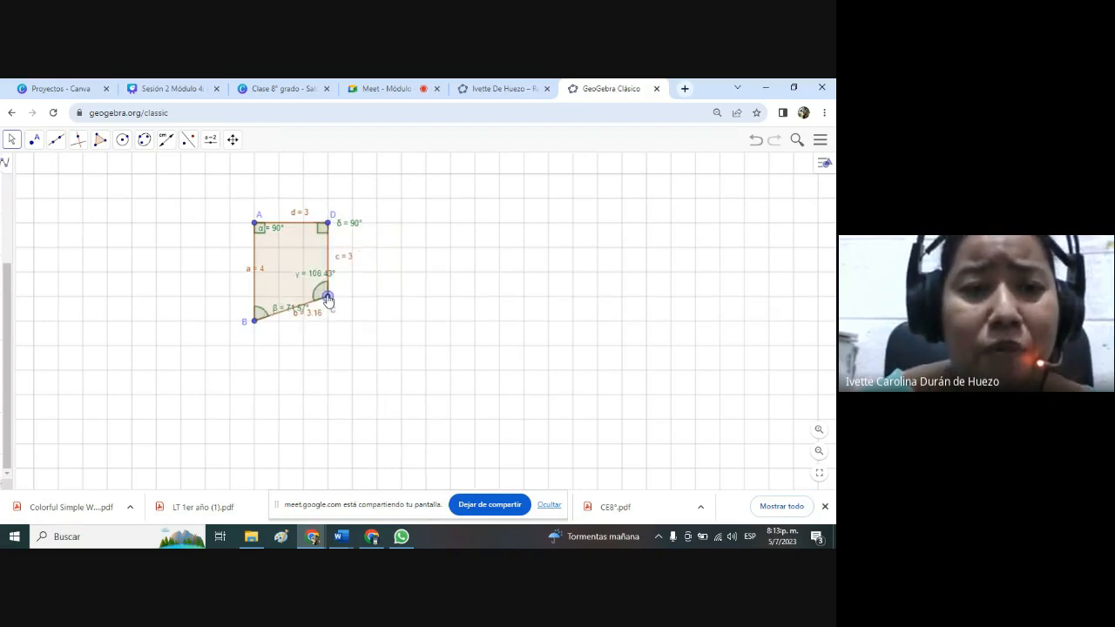
left_click_drag(252, 323, 254, 298)
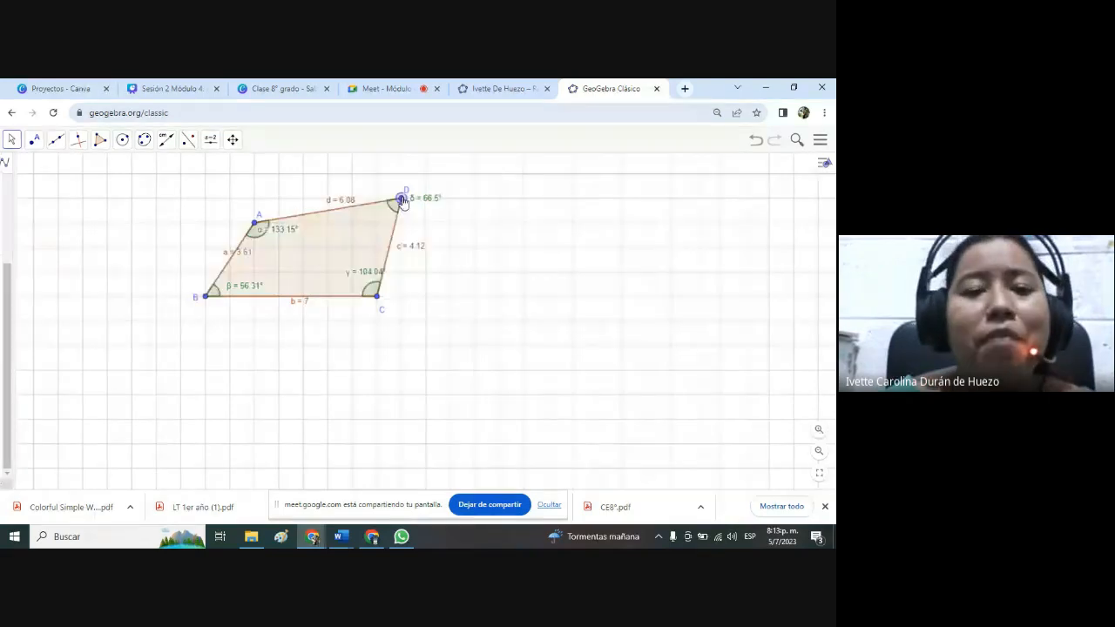
Move vertex A outward so side a is 5.1 and side d is 9.06, and reposition the whole quadrilateral one grid unit lower.
left_click_drag(255, 223, 180, 173)
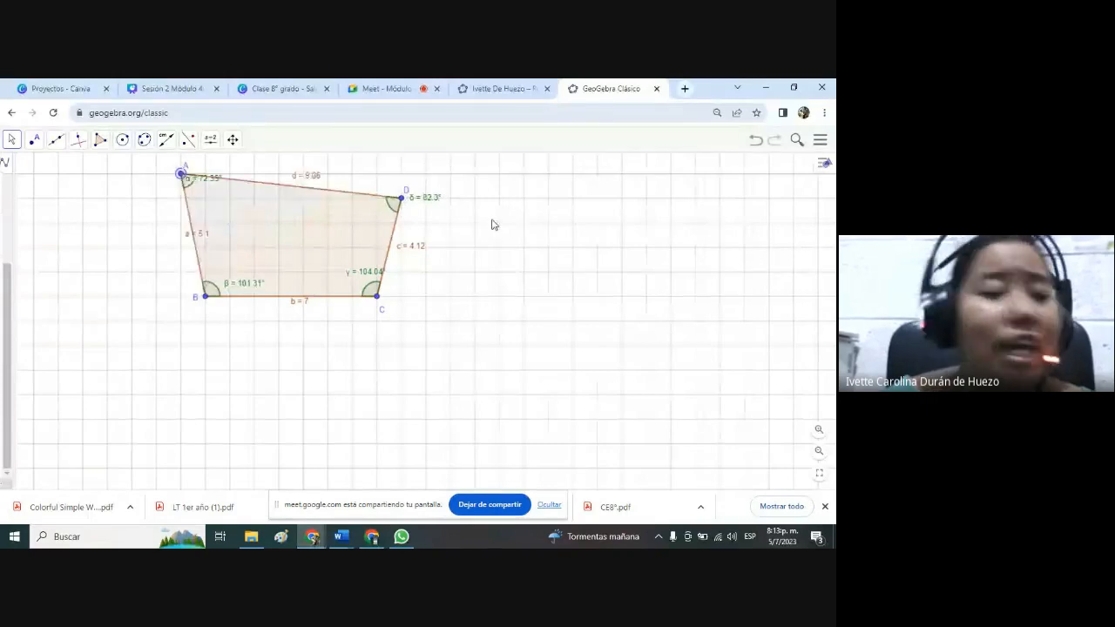
left_click_drag(311, 236, 340, 284)
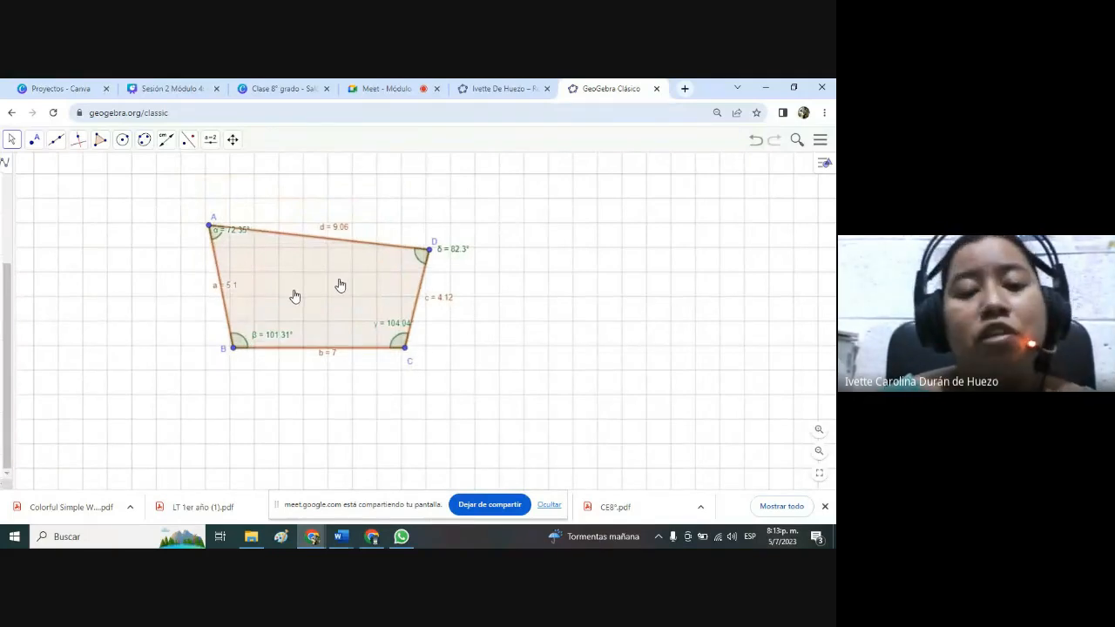
left_click_drag(331, 300, 304, 277)
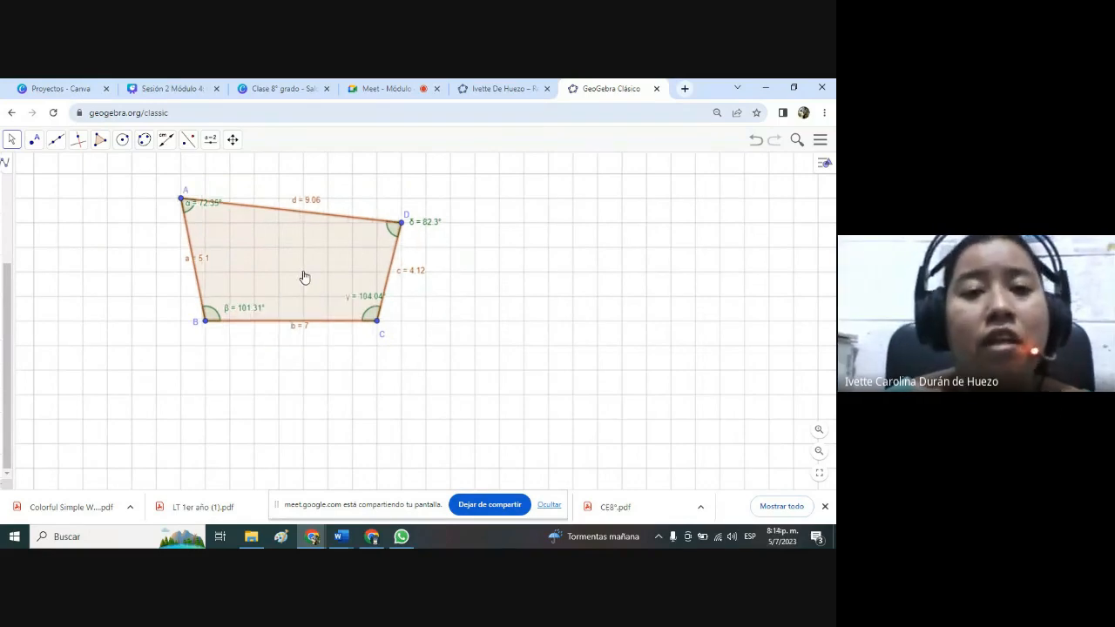
Switch to the Canva design "Clase 8° grado", show it in full screen and go through "Solución" to the "Conclusión" page.
left_click(286, 87)
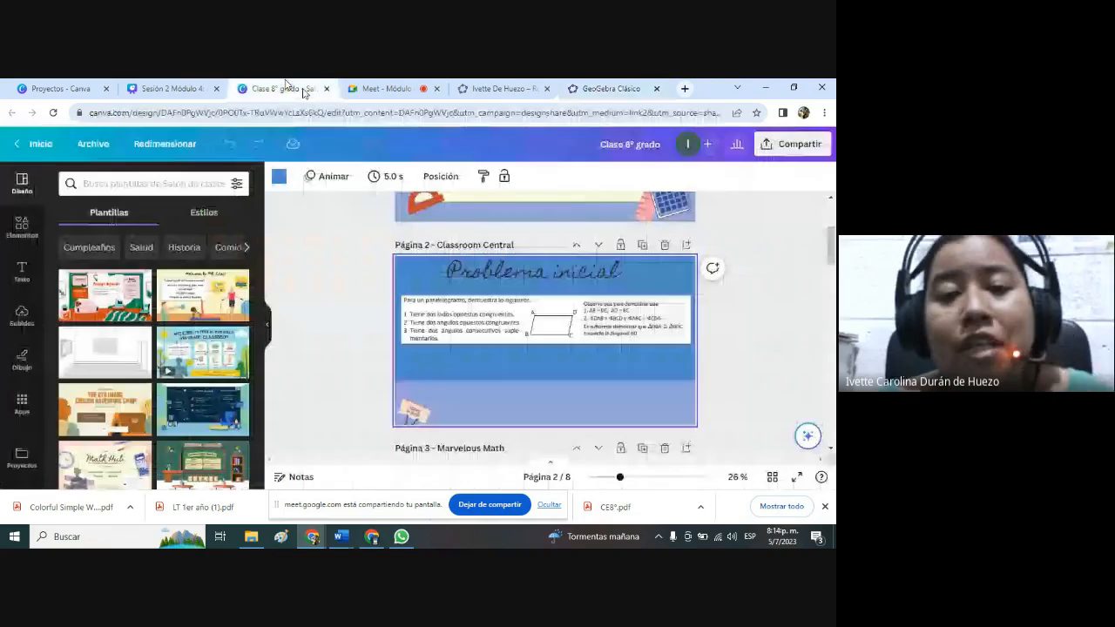
left_click(798, 478)
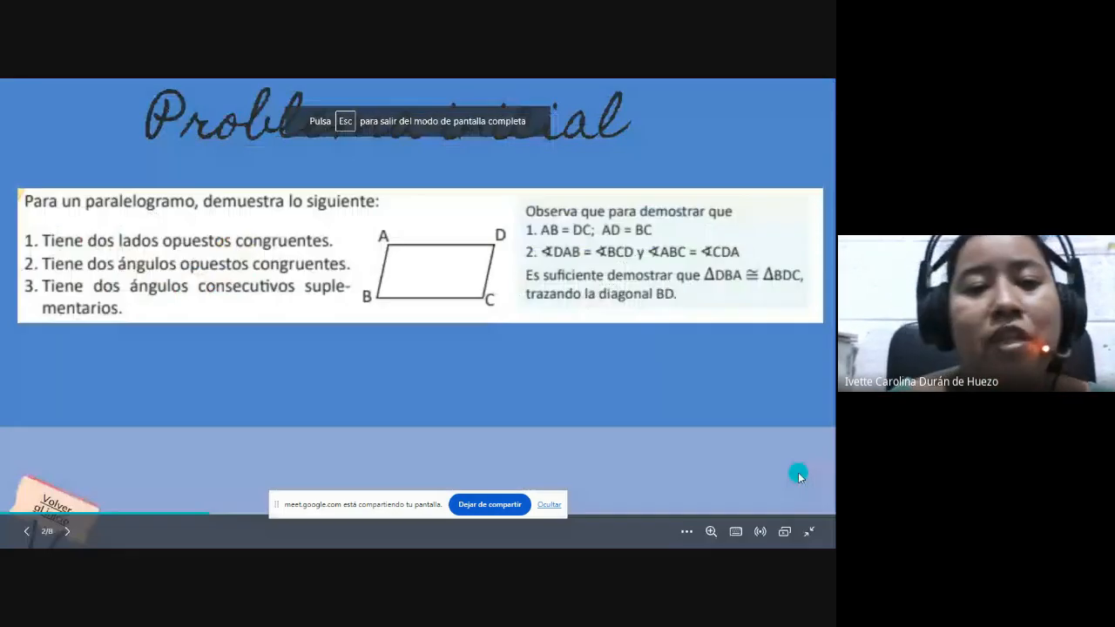
left_click(799, 476)
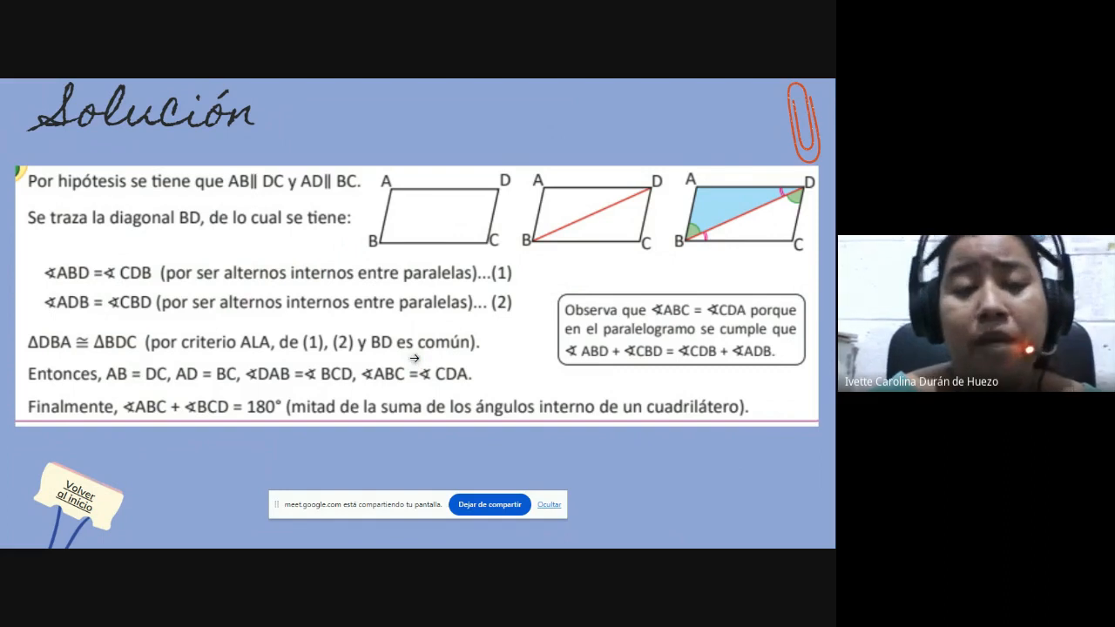
key("Right")
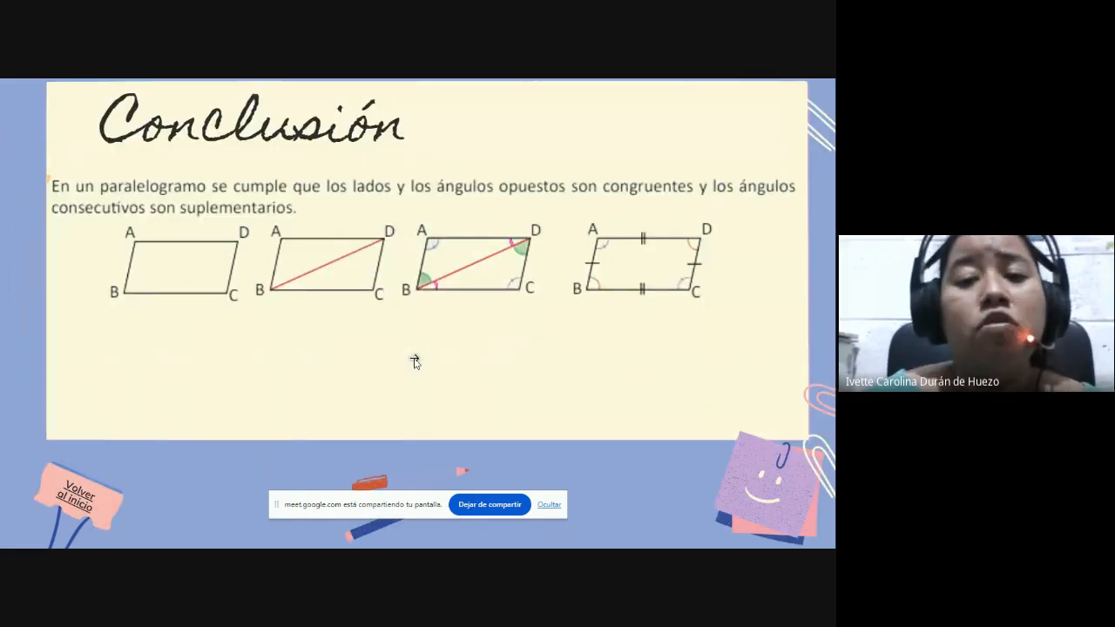